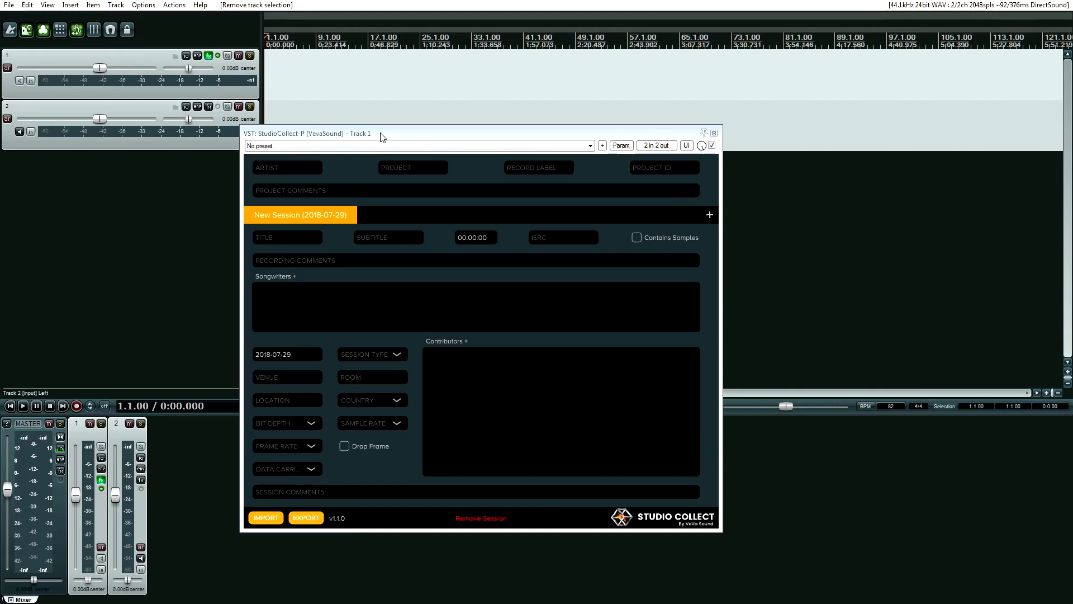
Reposition the StudioCollect-P window toward the bottom of the screen and select the ARTIST field.
left_click_drag(380, 137, 331, 310)
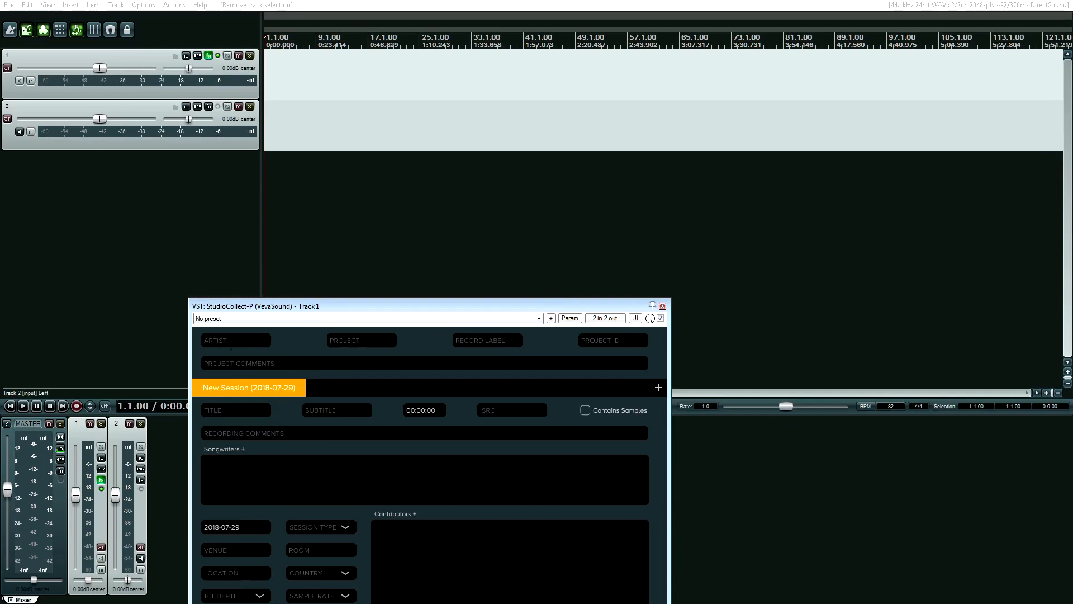
left_click_drag(290, 309, 292, 166)
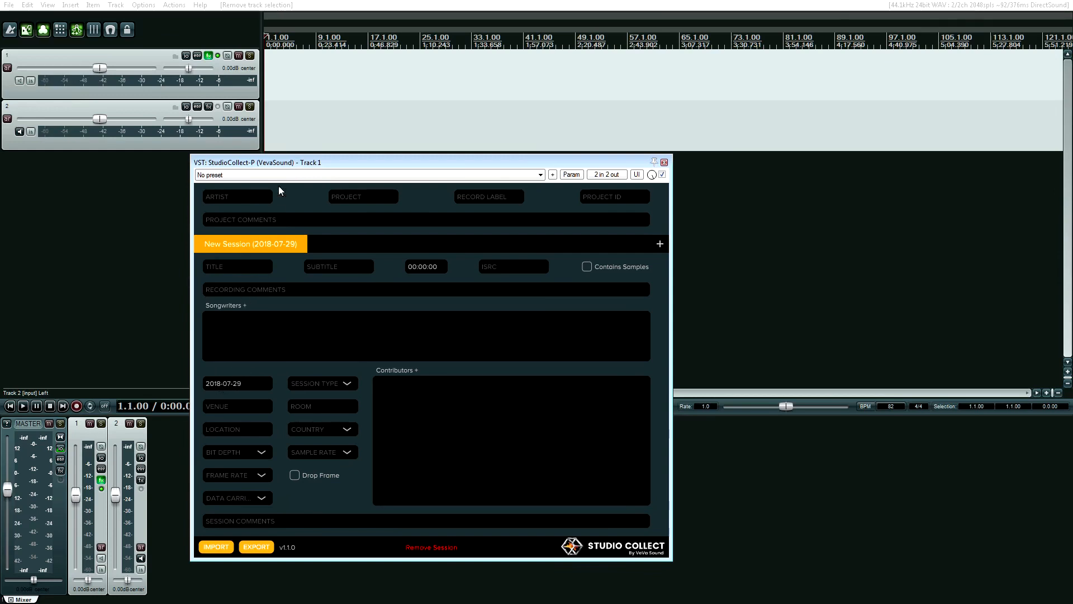
left_click_drag(284, 167, 275, 419)
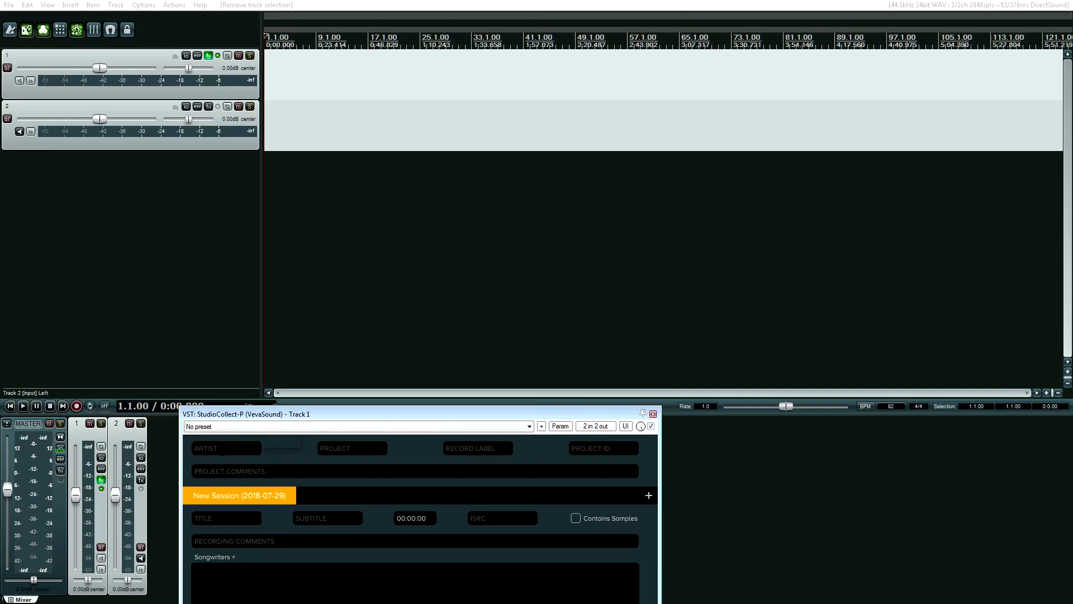
left_click(223, 450)
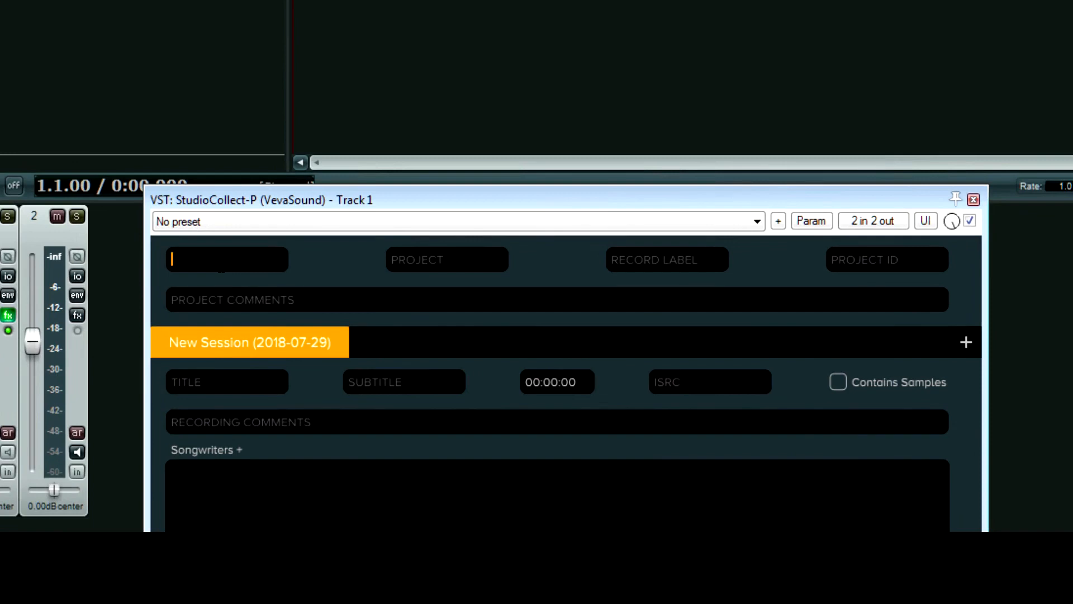
Enter artist KoRn, project Follow the Leader, label Sony/Immortal and project ID 420.
type("KoRn")
left_click(413, 268)
type("Follow the Leader")
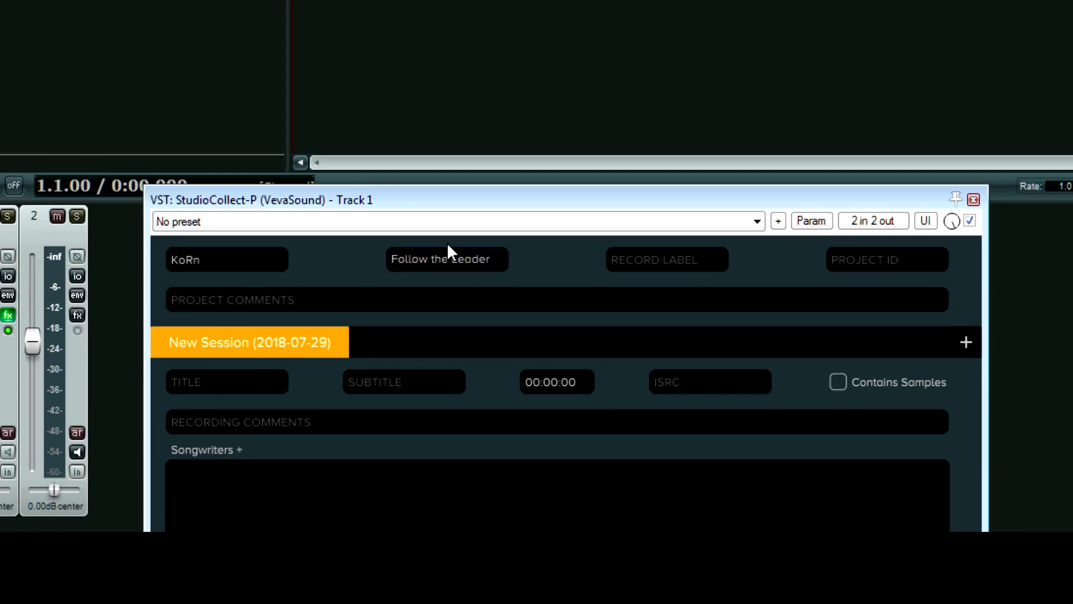
left_click(626, 270)
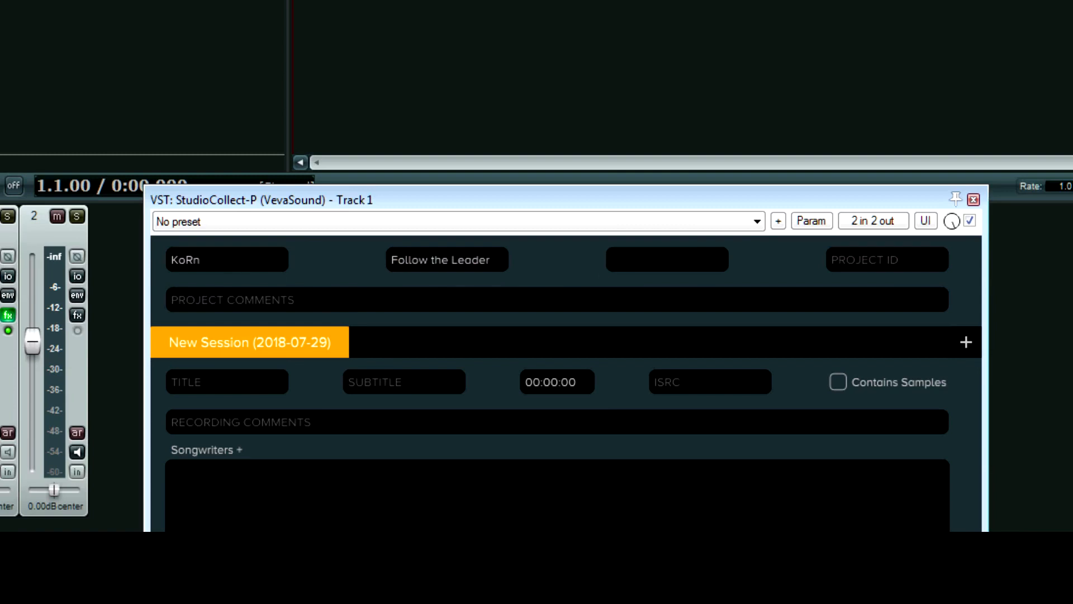
type("Sony/Immortal")
left_click(844, 259)
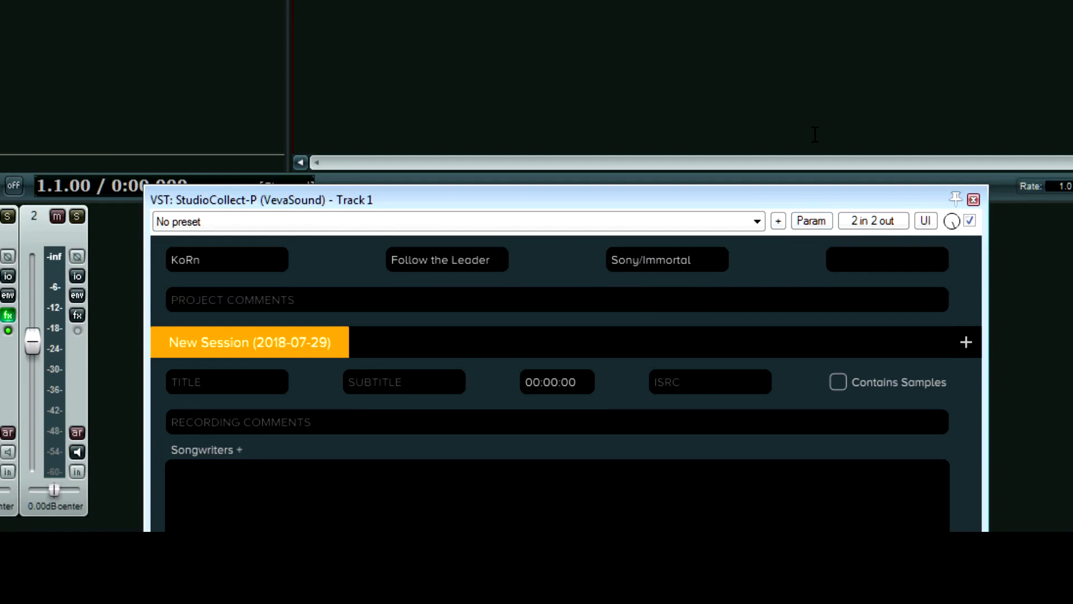
type("420")
Add a project comment praising a band member, then move the window up.
left_click(339, 310)
type("Fieldy is ")
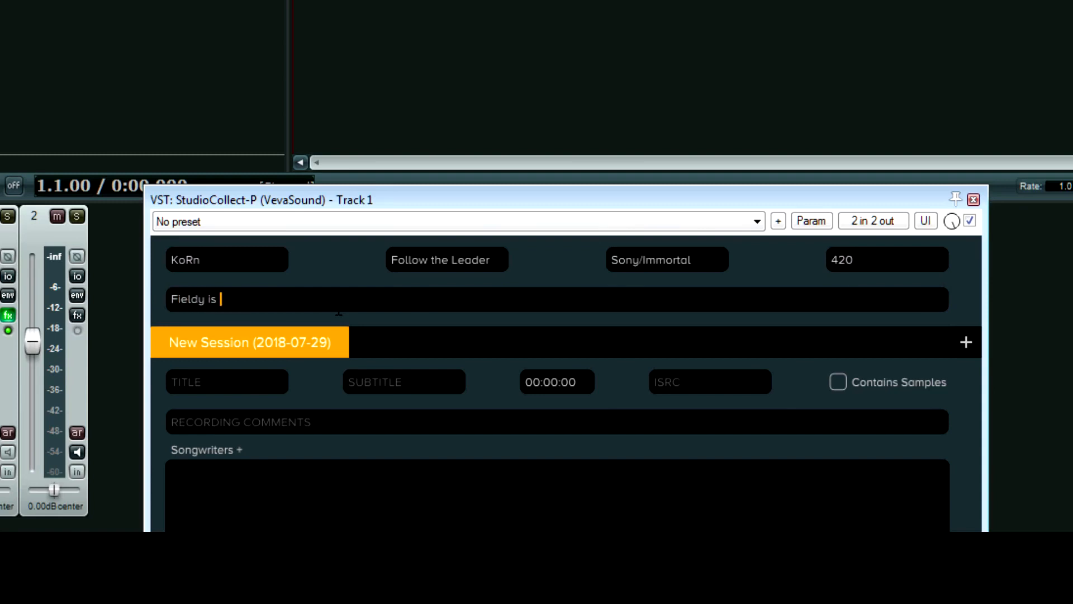
type("an awesome musician.")
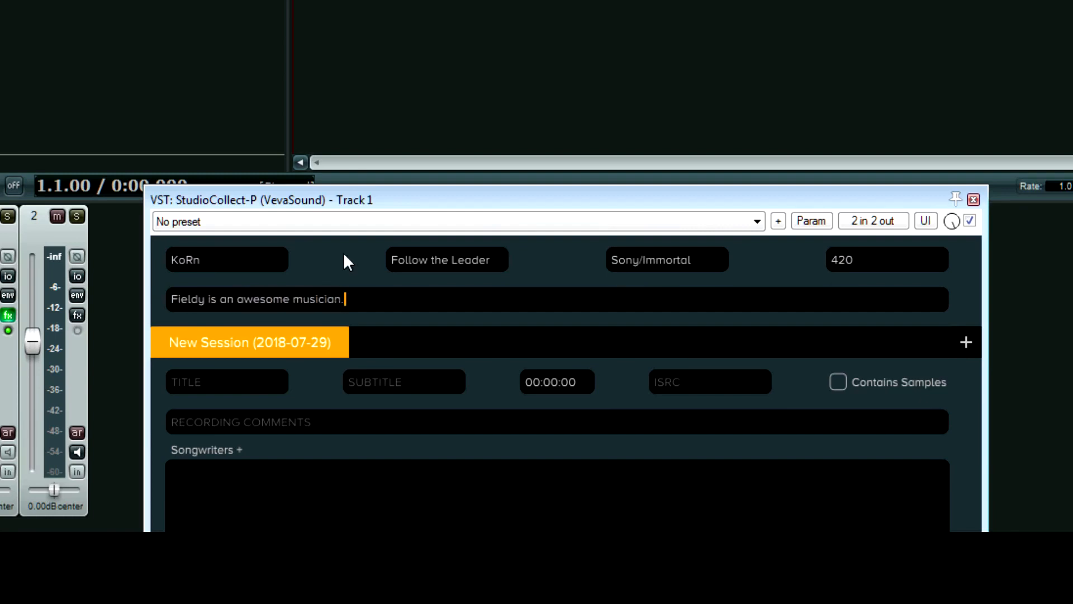
left_click(421, 337)
left_click_drag(393, 195, 399, 25)
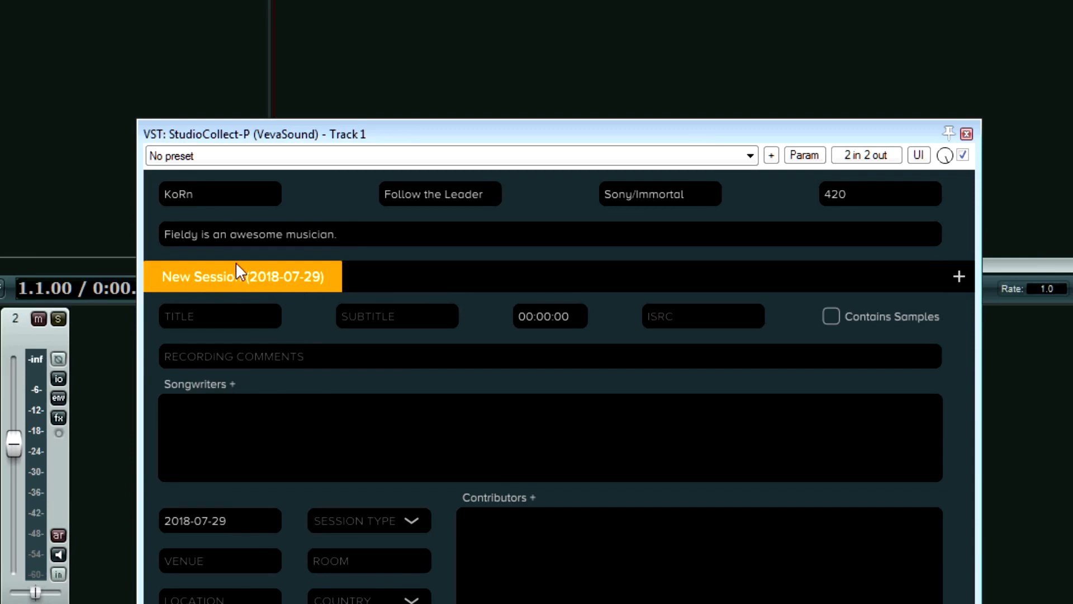
Title the New Session's song 'It's On!', leaving the subtitle empty.
left_click(233, 324)
left_click(236, 366)
left_click(220, 316)
type("It's On!")
left_click(378, 310)
key("Tab")
Adjust the edit position on the REAPER timeline, then return to the session time field.
left_click(549, 321)
left_click(493, 62)
left_click(666, 17)
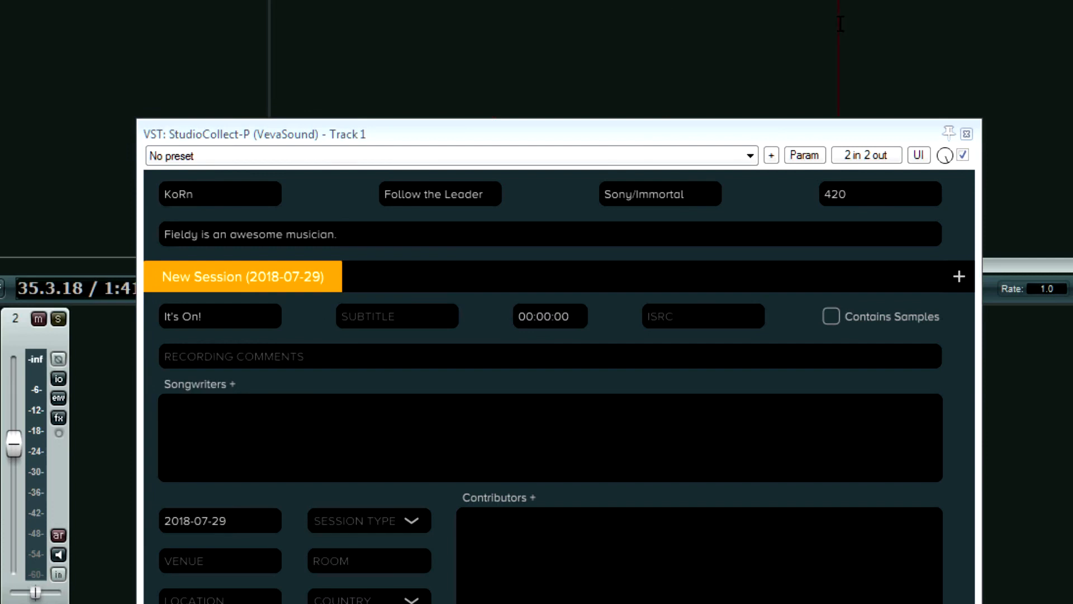
left_click(836, 23)
left_click(499, 61)
left_click(422, 6)
left_click(419, 6)
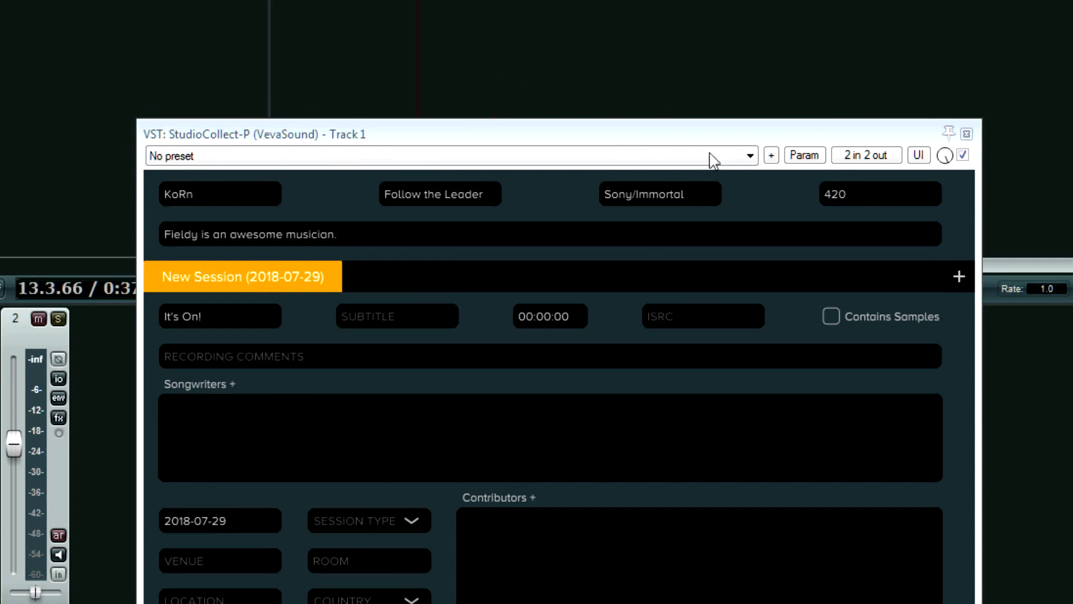
left_click(581, 316)
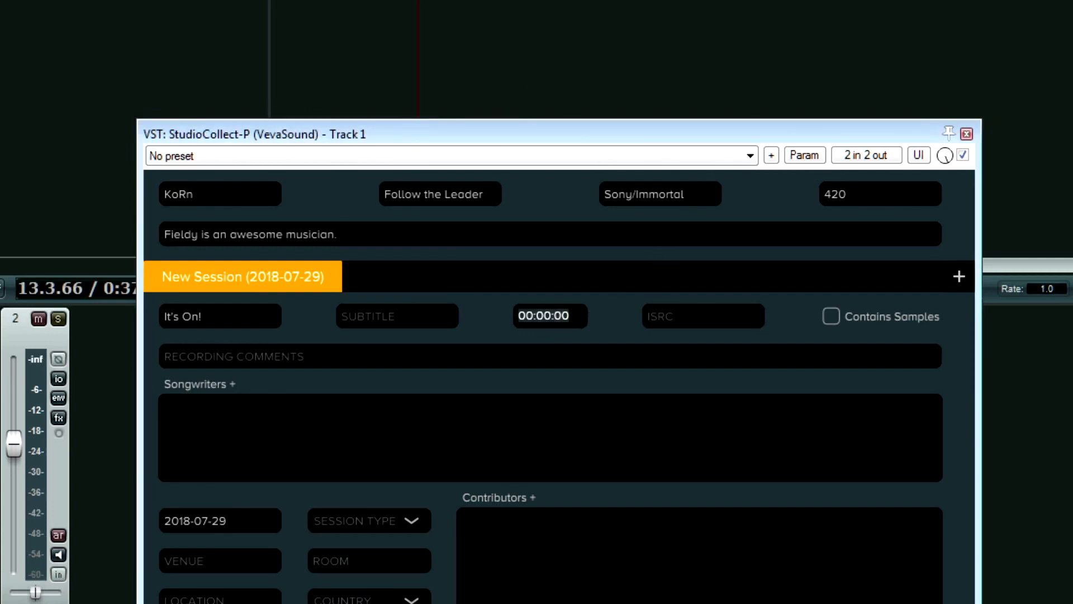
Begin the recording comments with the vocal mic entry 'Vocals - U67'.
left_click(678, 319)
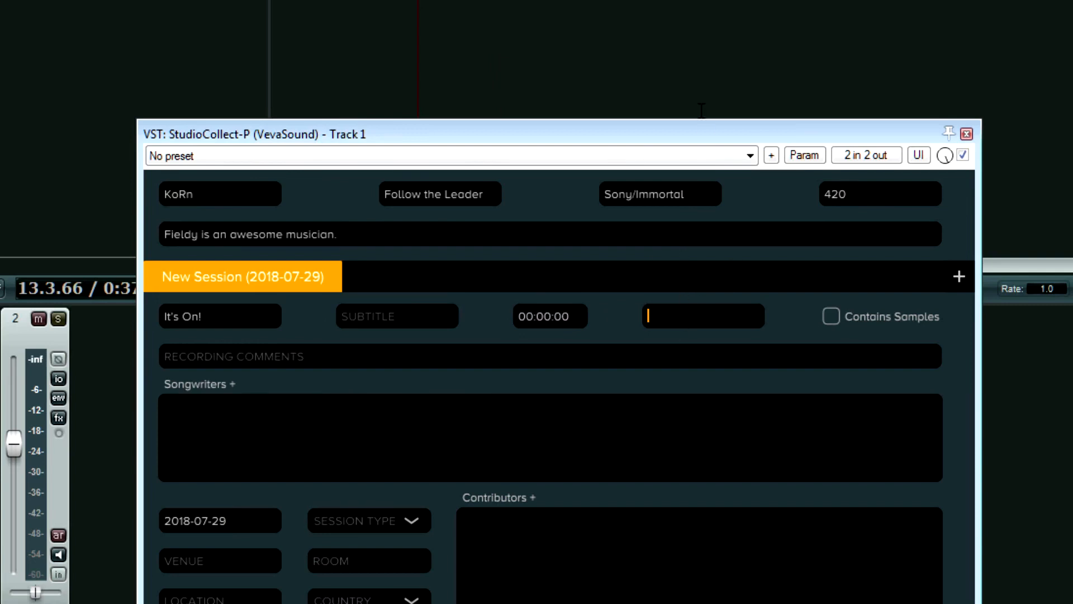
left_click(330, 357)
type("Vocals - U7")
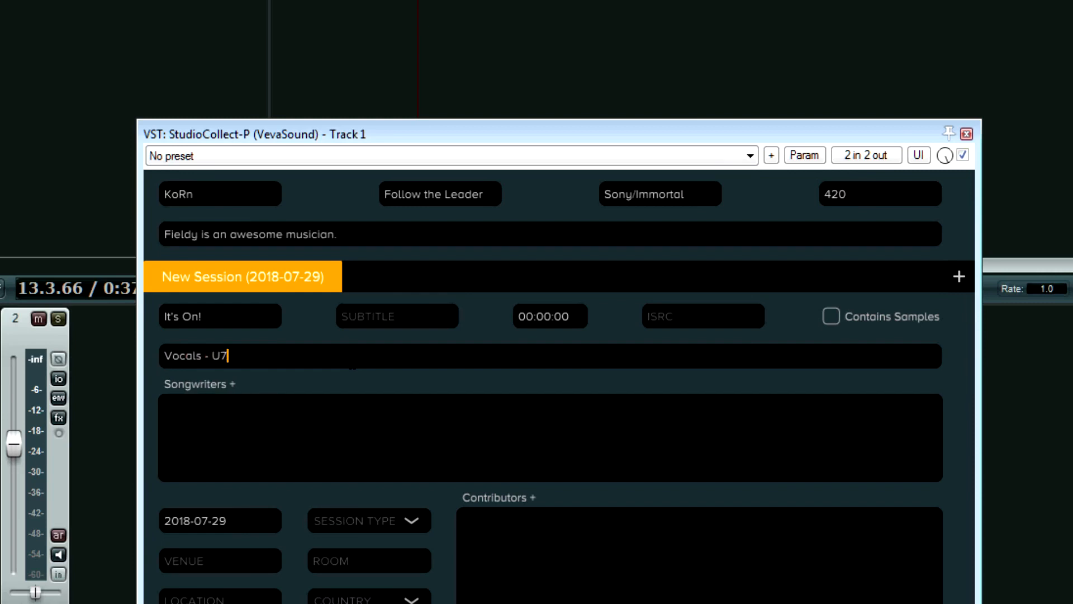
key("BackSpace")
type("67")
key("ctrl+a")
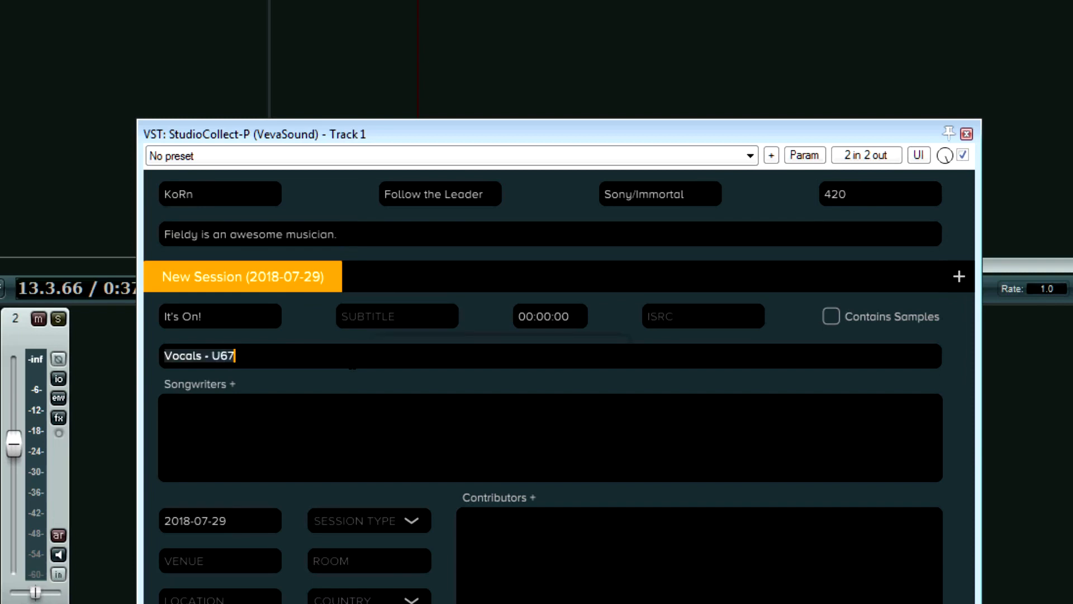
left_click(352, 361)
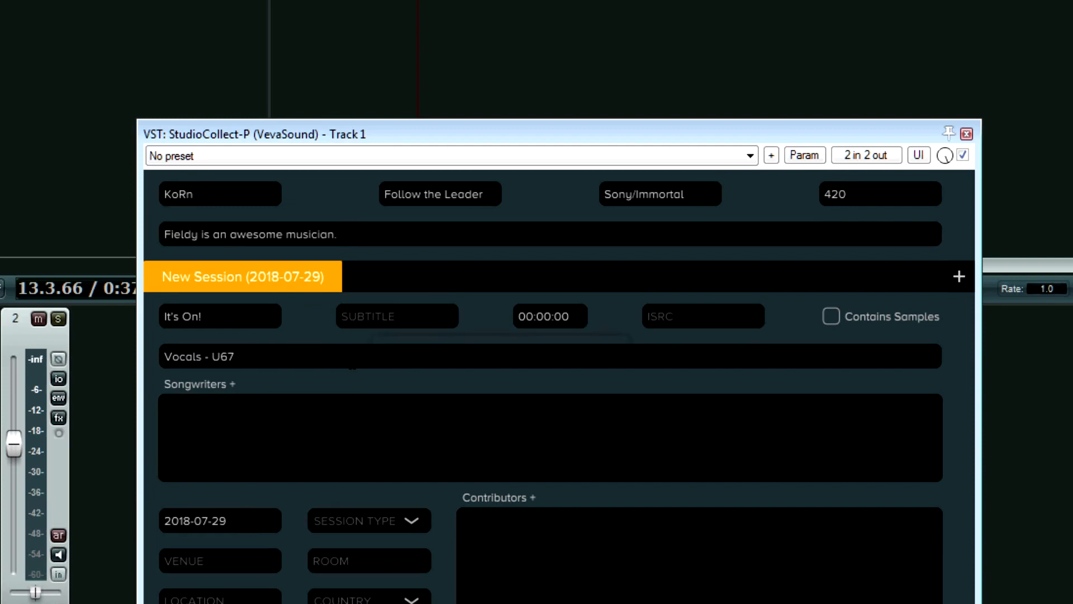
left_click(352, 361)
left_click(352, 361)
Add the bass mic 'Bass - Countryman 85' to the recording comments.
type(", ")
type("Kick")
key("BackSpace")
key("BackSpace")
key("BackSpace")
key("BackSpace")
type("Bass ")
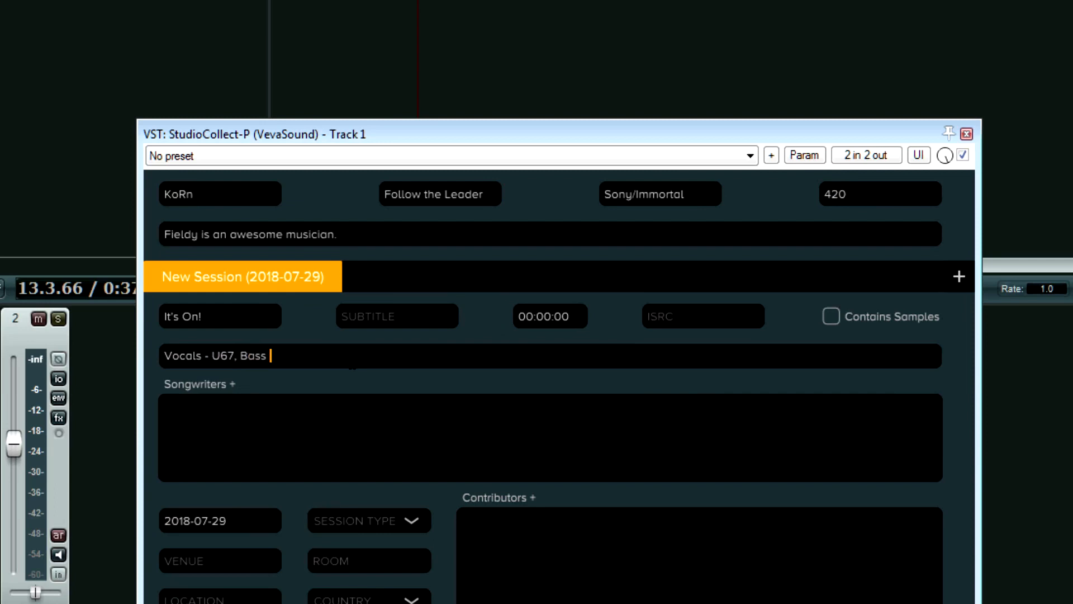
type("- Countryman 85")
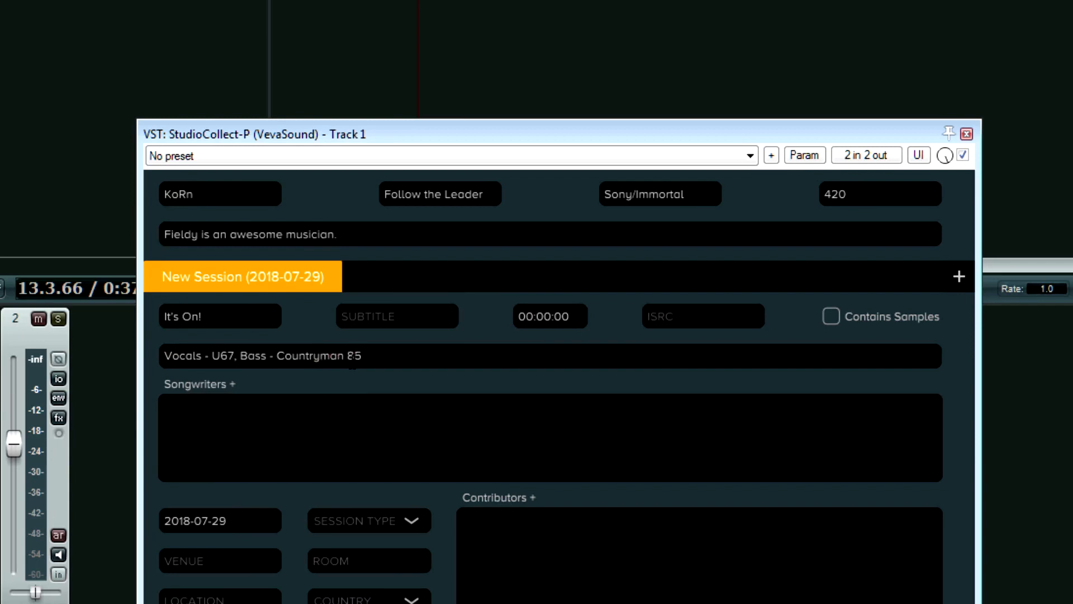
type(",")
Add the electric guitar mic, a Sennheiser MD421, to the comments.
type("EGtr Munkey - MD4")
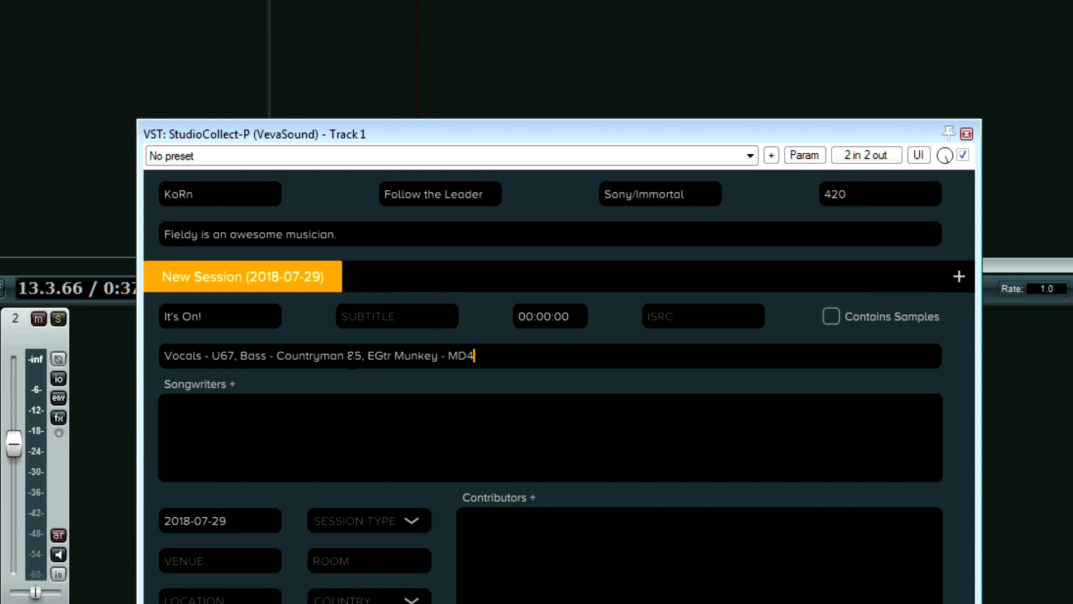
type("21")
key("ctrl+Left")
type("Sennheiser")
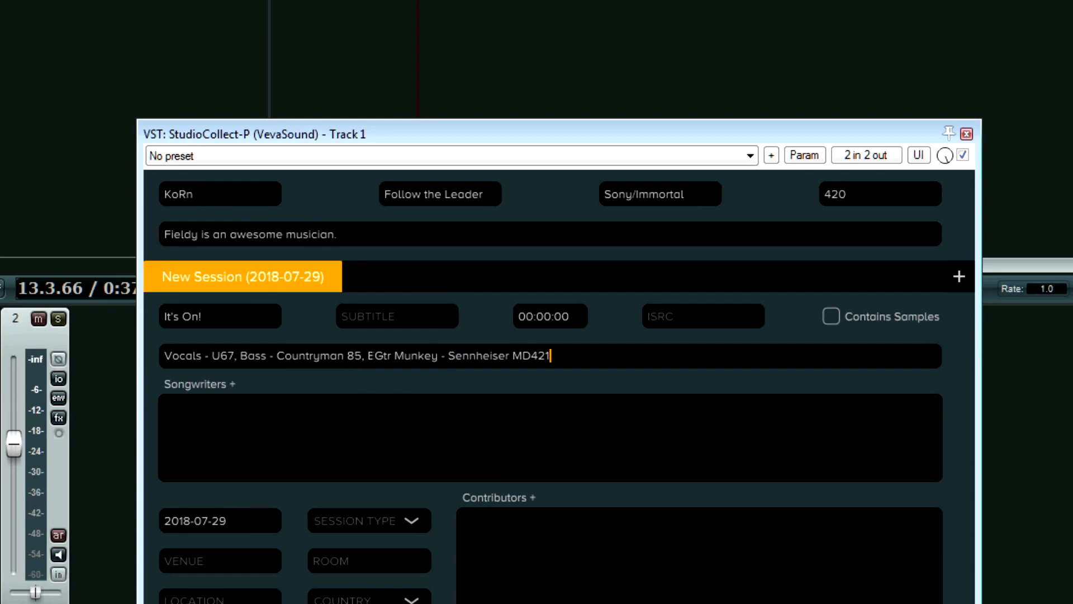
left_click(374, 355)
type("lectric")
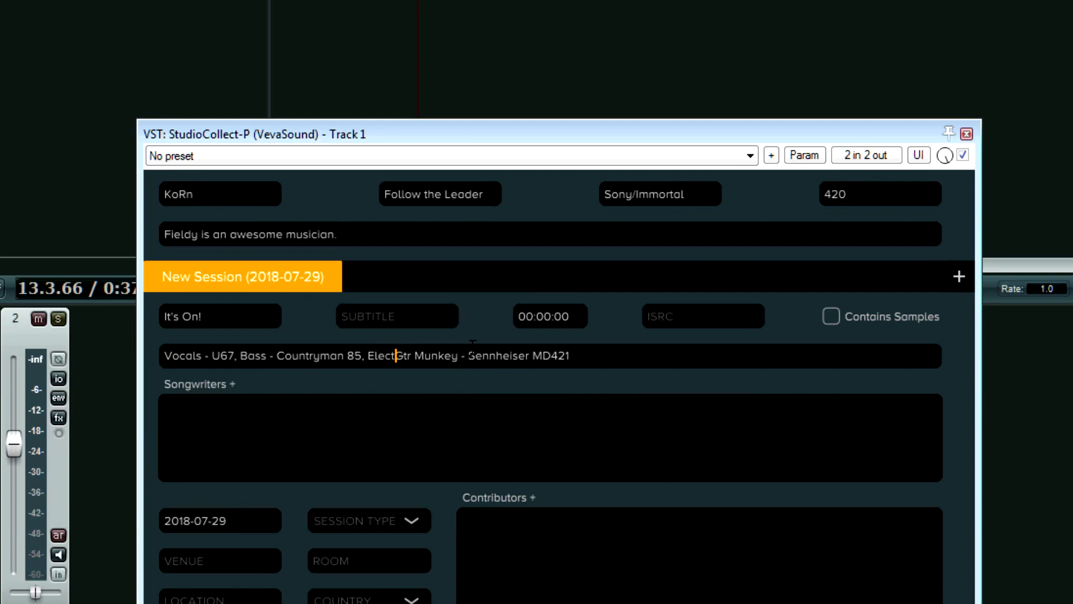
key("Right")
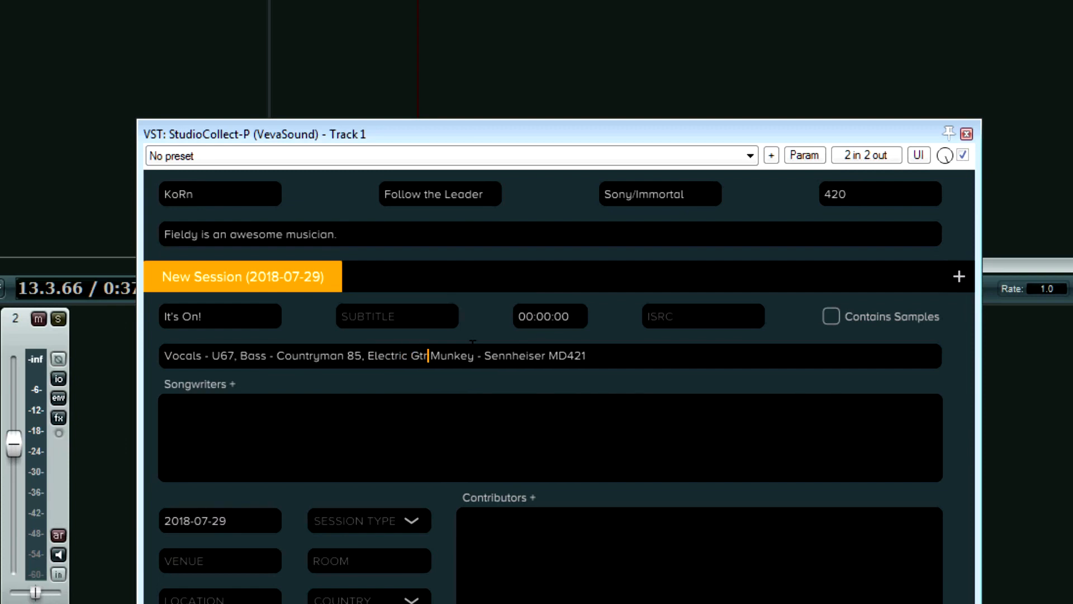
key("Delete")
key("Delete")
key("Delete")
type("uitar")
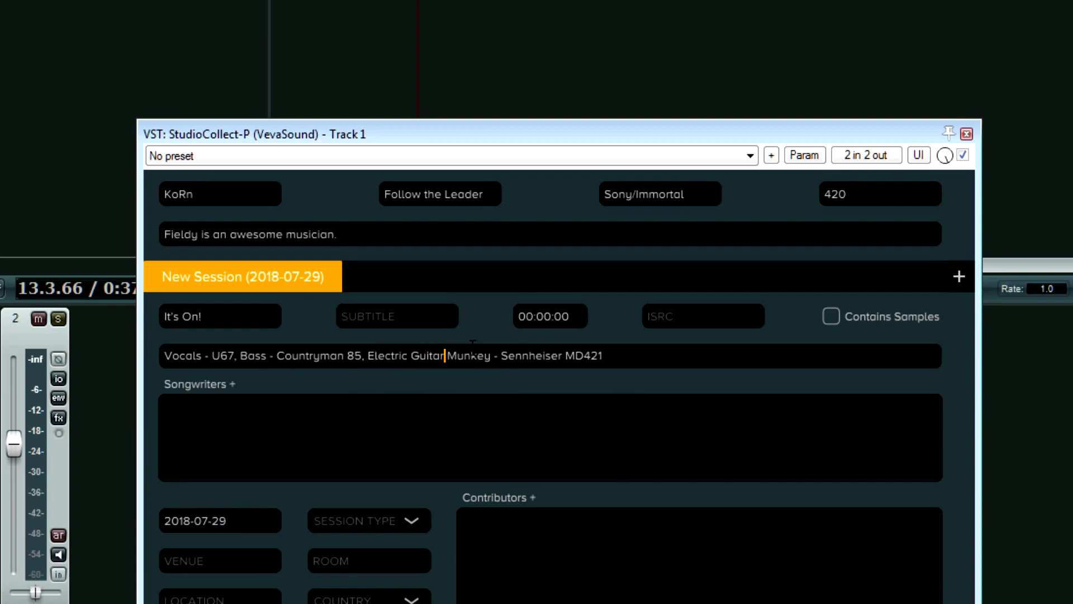
Append 'Head - Shure SM57' and finish editing the recording comments.
key("End")
key("BackSpace")
type(", Head - Shure SM57")
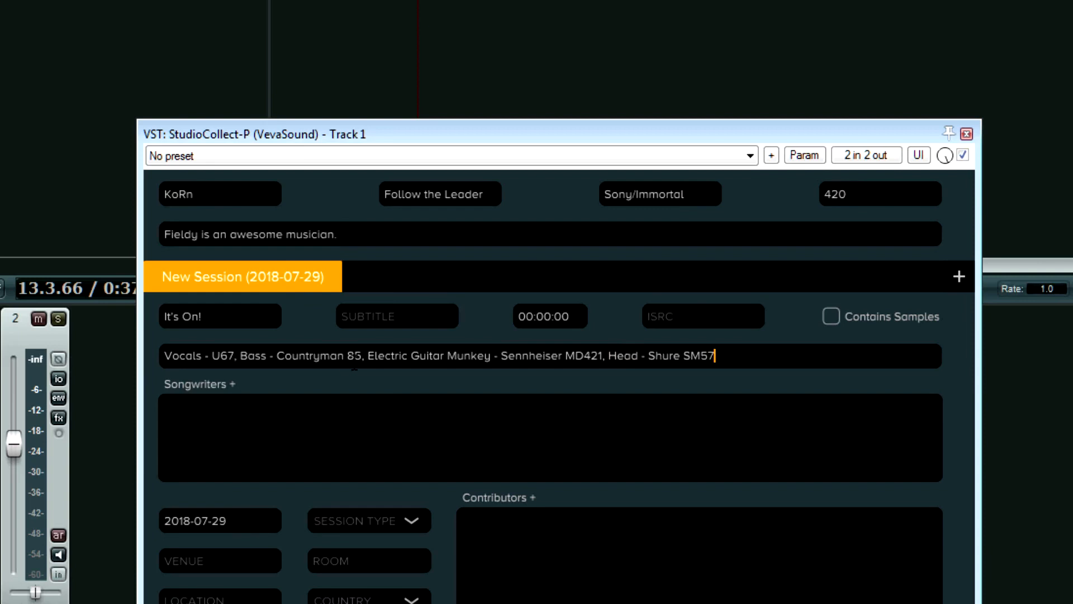
left_click(354, 359)
left_click(403, 359)
left_click(271, 356)
left_click(233, 356)
left_click(377, 402)
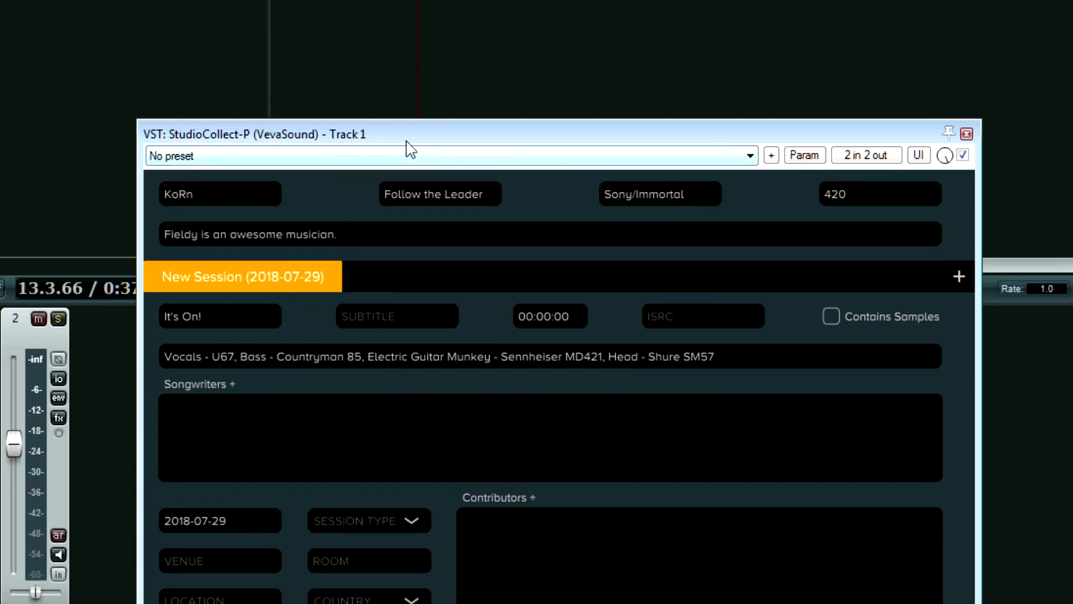
Add a first songwriter with their name and the Lyricist role.
left_click_drag(404, 135, 444, 0)
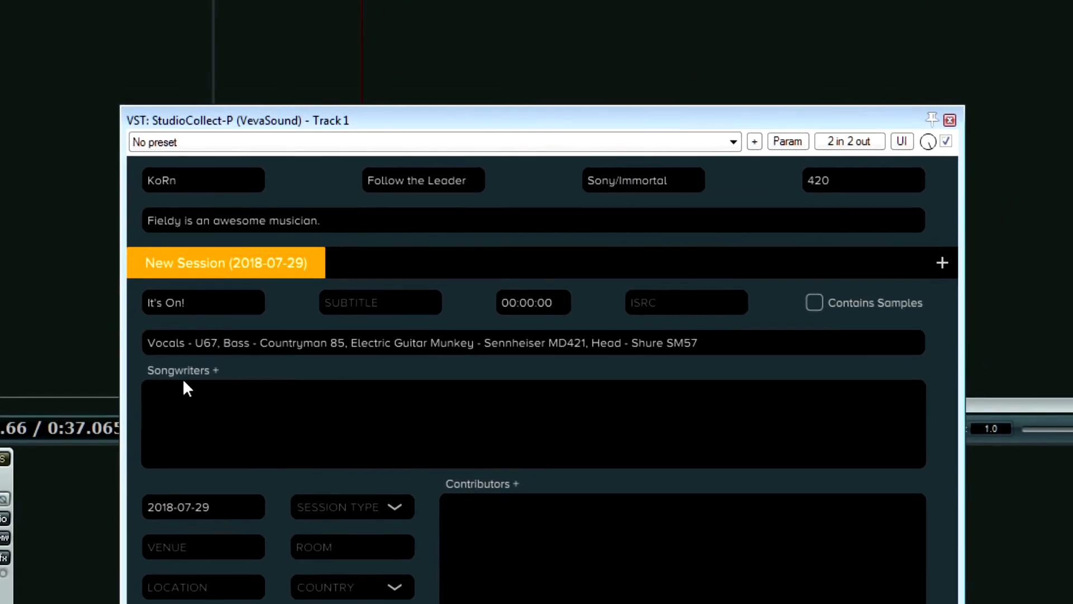
left_click(215, 370)
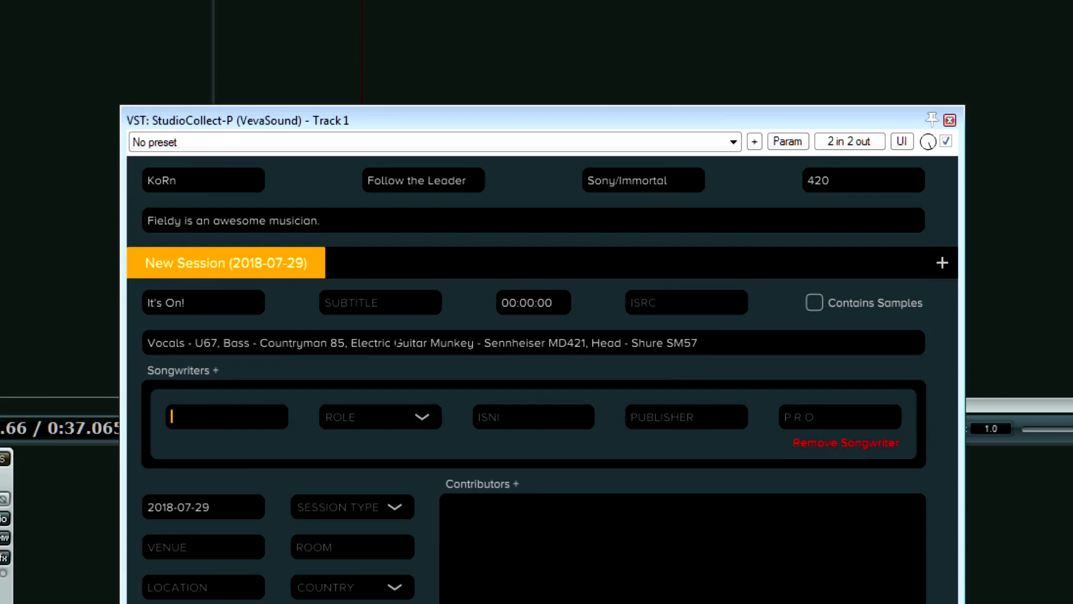
type("Jonathan Davis")
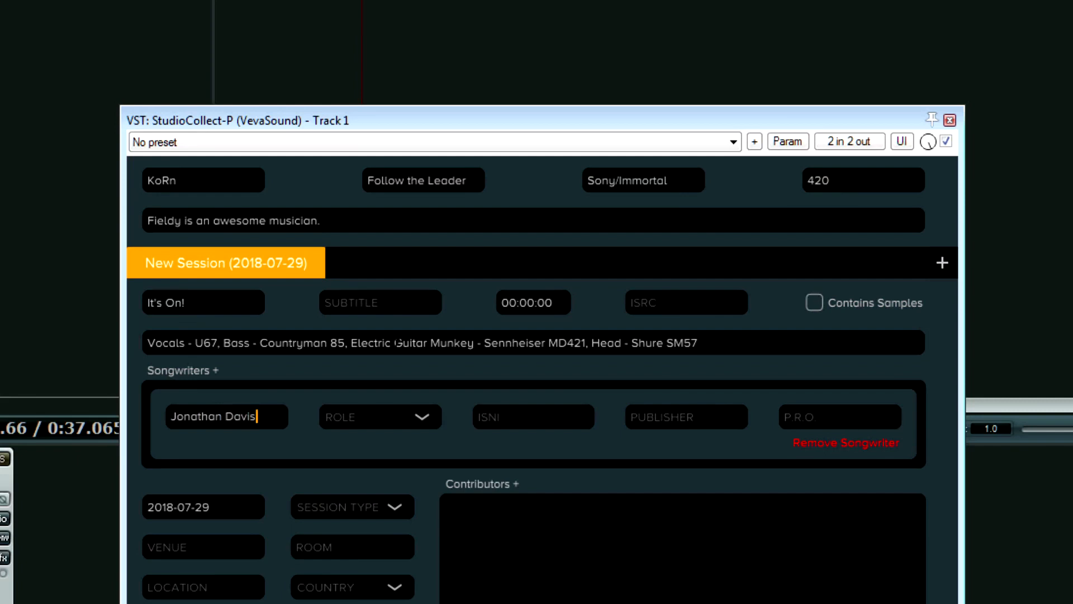
left_click(413, 415)
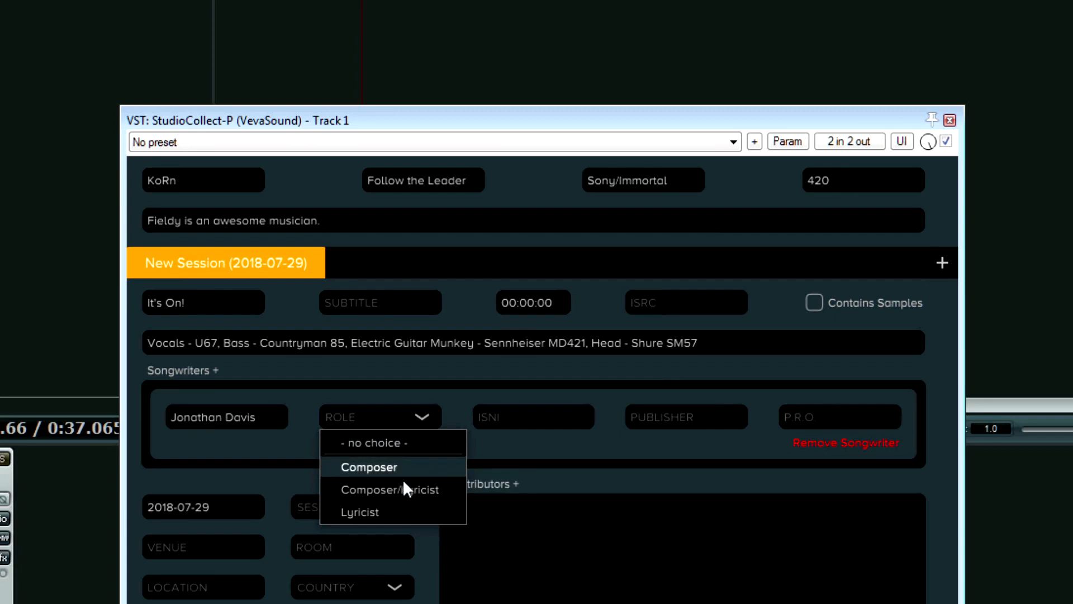
left_click(398, 507)
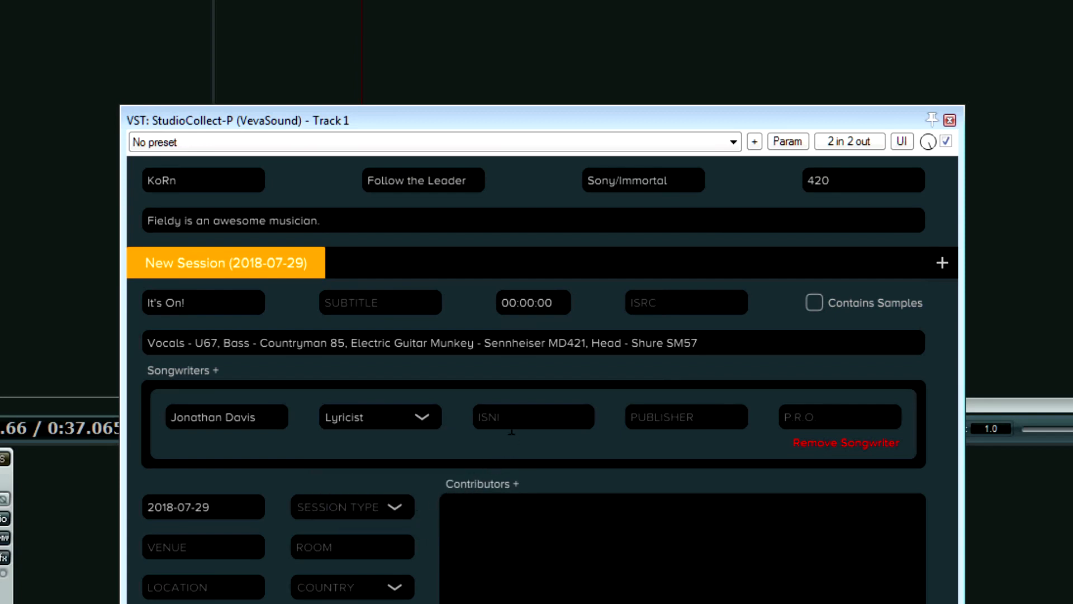
left_click(537, 417)
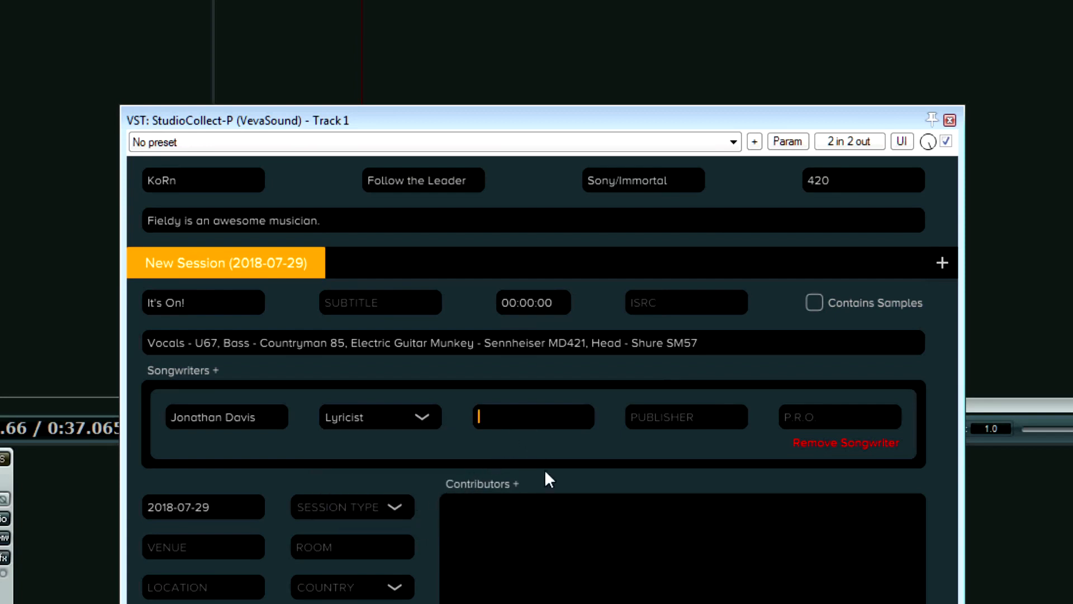
left_click(669, 417)
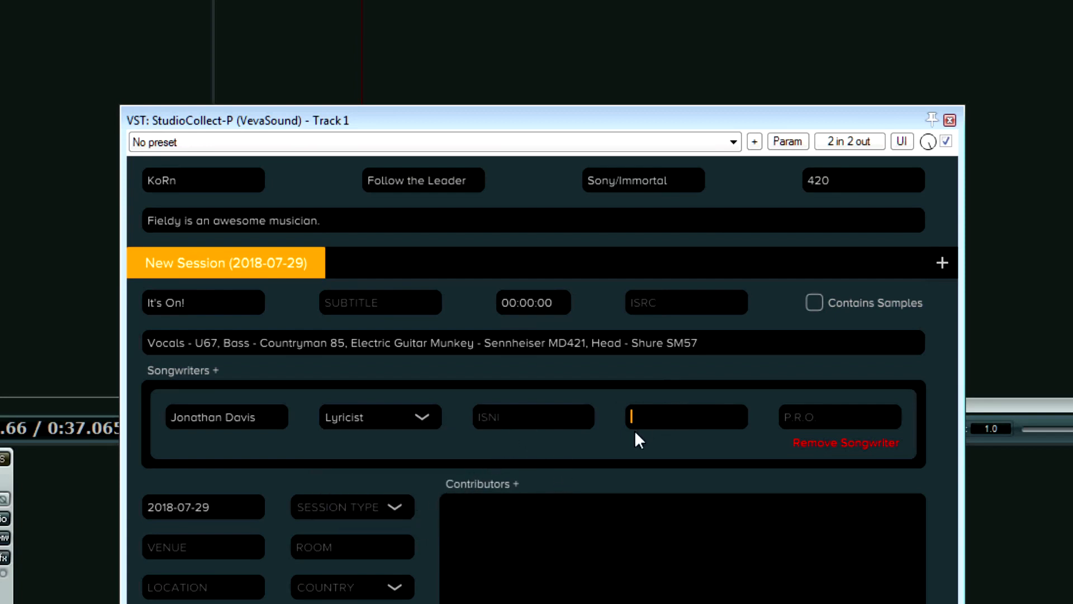
left_click(828, 418)
left_click(671, 417)
Add a second songwriter credited with the Composer role.
left_click(215, 370)
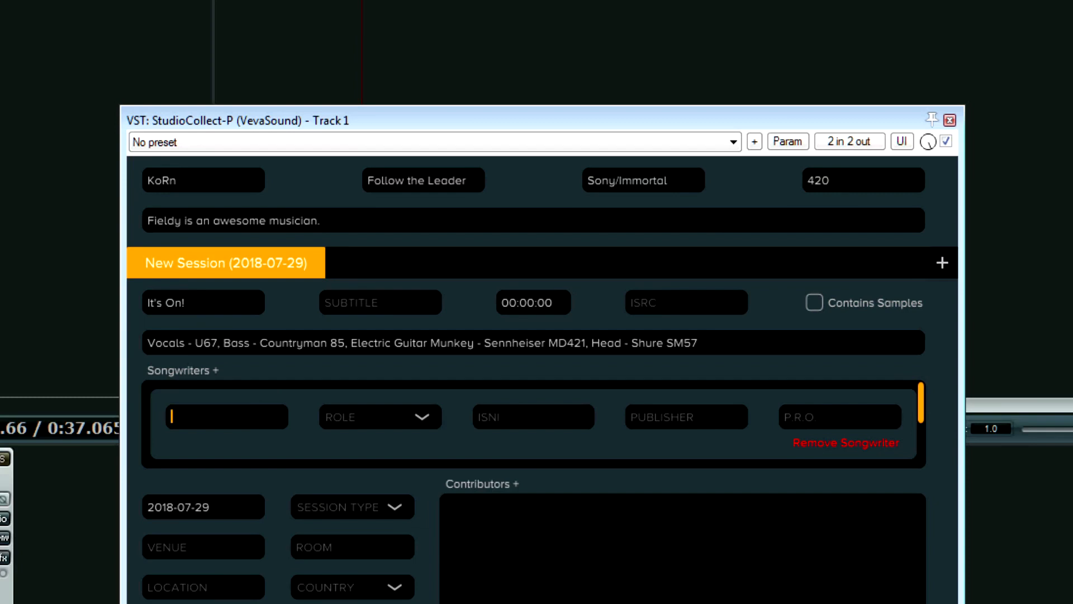
type("Fieldy")
left_click(387, 423)
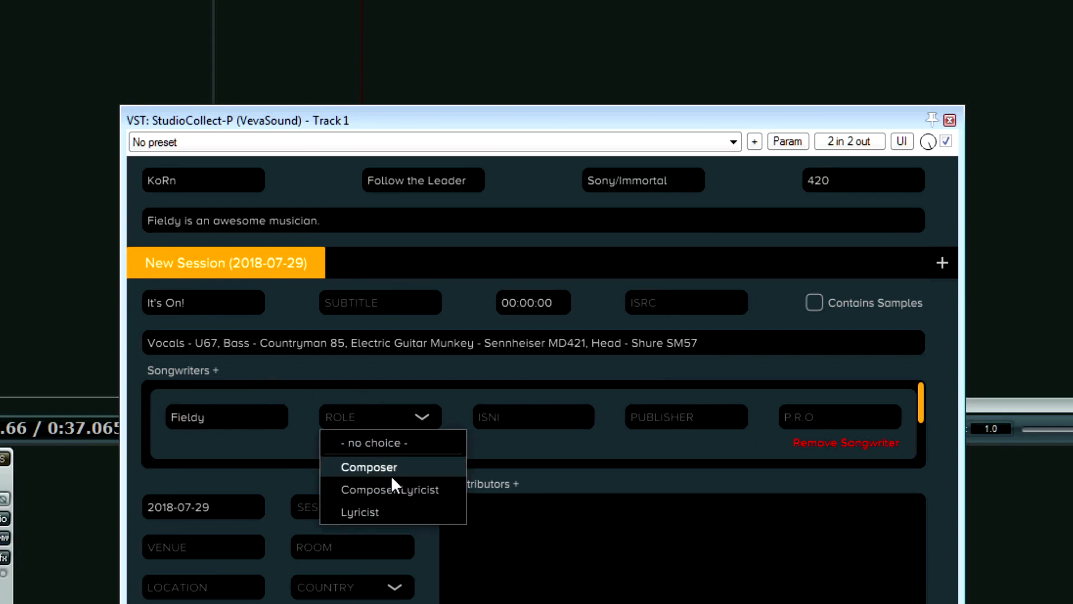
left_click(369, 466)
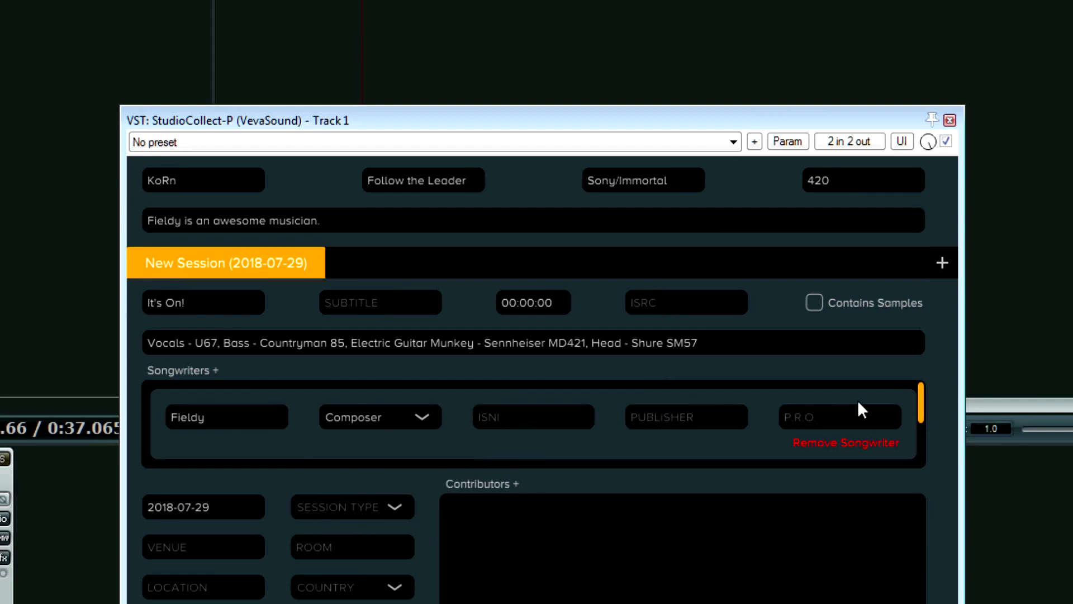
mouse_move(927, 400)
left_mouse_down()
mouse_move(920, 461)
mouse_move(922, 395)
left_mouse_up()
Change the session date from 2018-07-29 to 1997-07-29 and set the session type to Tracking.
left_click_drag(917, 416, 927, 467)
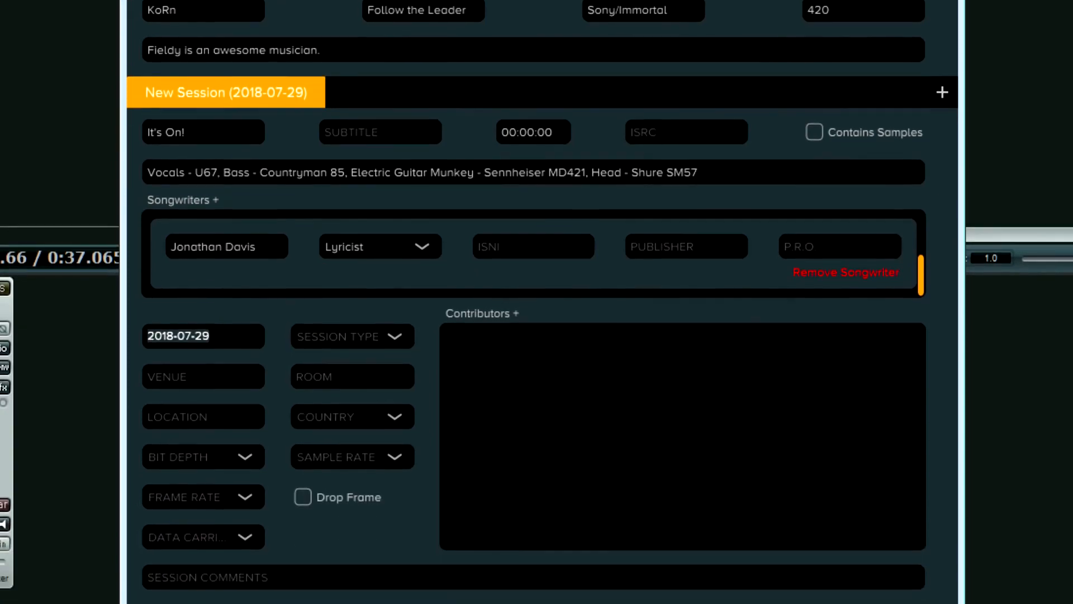
left_click(257, 497)
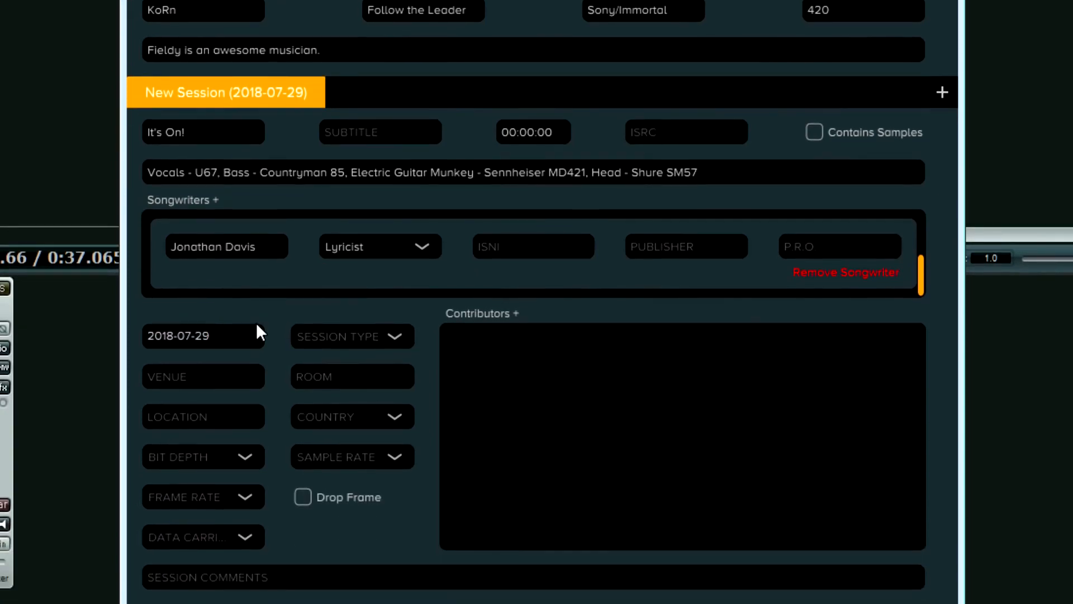
key("BackSpace")
key("BackSpace")
key("BackSpace")
key("BackSpace")
key("BackSpace")
key("BackSpace")
key("BackSpace")
key("BackSpace")
key("BackSpace")
key("BackSpace")
type("q997")
key("BackSpace")
key("BackSpace")
key("BackSpace")
key("BackSpace")
type("q997")
key("BackSpace")
key("BackSpace")
key("BackSpace")
key("BackSpace")
type("1997-07-29")
left_click(371, 338)
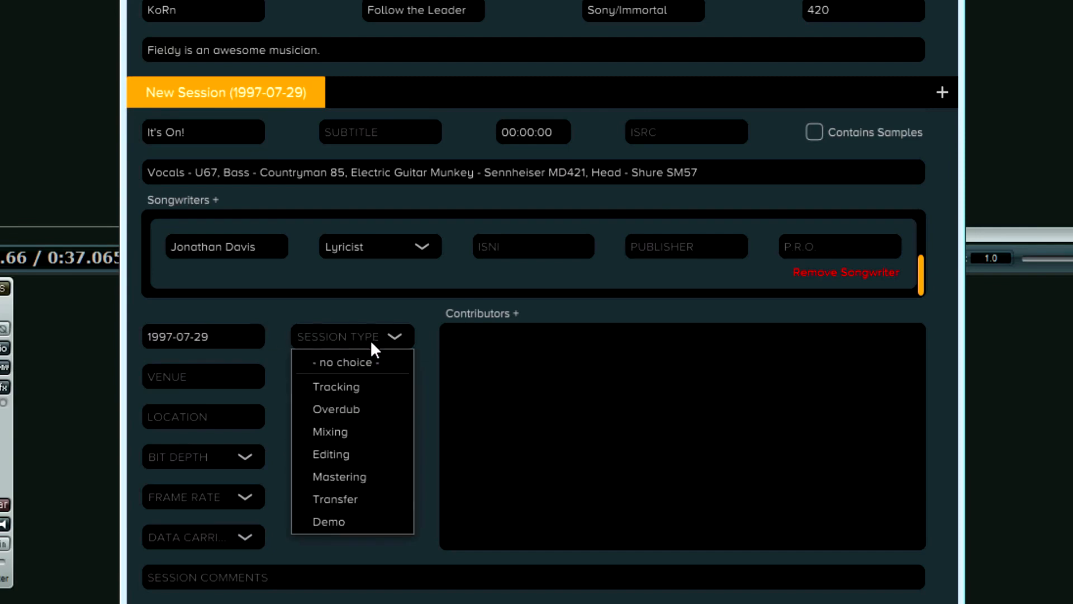
left_click(354, 387)
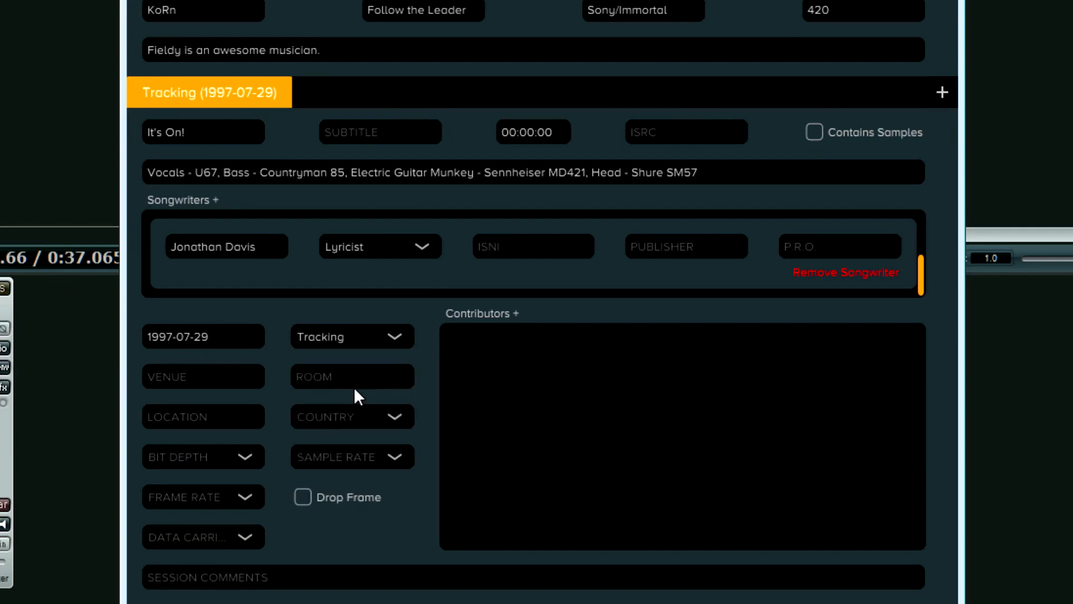
Enter venue Real Home Recording studio, room Attic and location East Coast.
left_click(226, 385)
type("RHR Studio ")
type("A")
key("Left")
key("Left")
key("Left")
key("Left")
key("Left")
key("Left")
key("Left")
key("Left")
key("Left")
key("BackSpace")
key("BackSpace")
type("eal Home Recording")
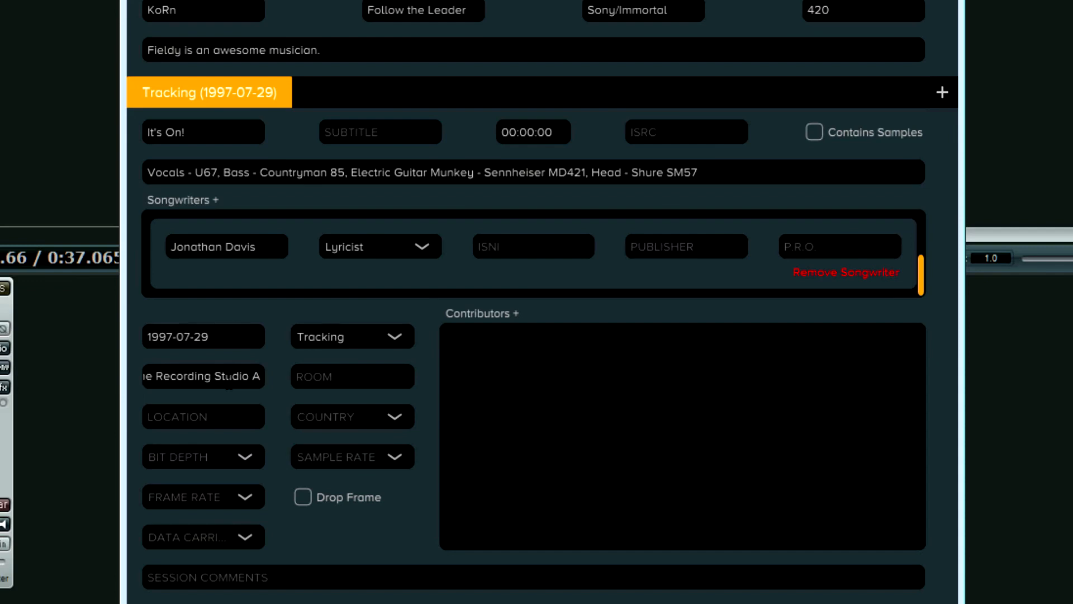
key("Tab")
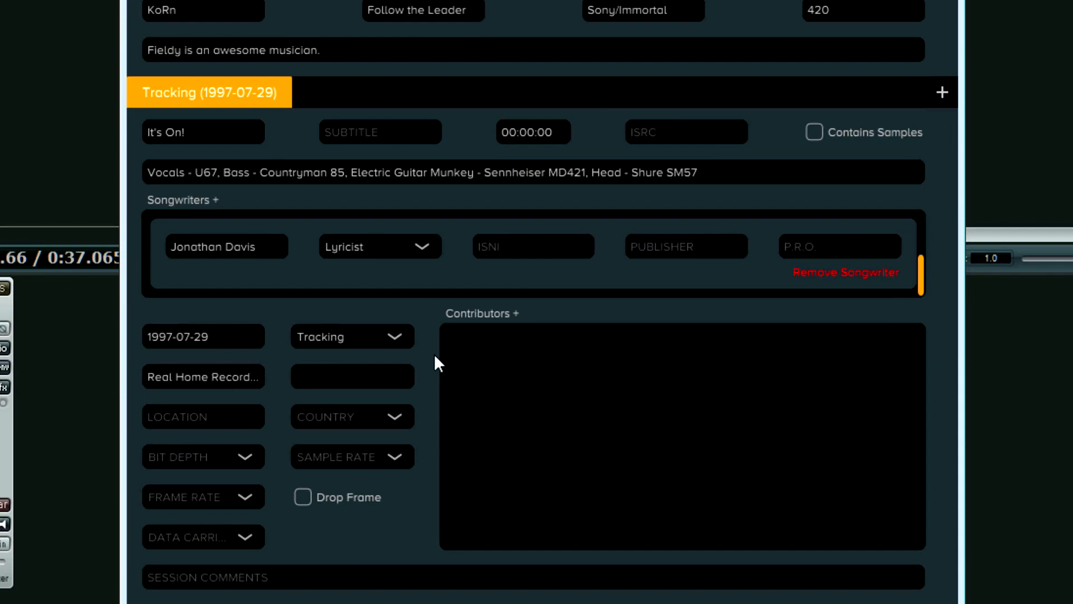
type("Attic")
left_click(174, 417)
type("East Coast USA")
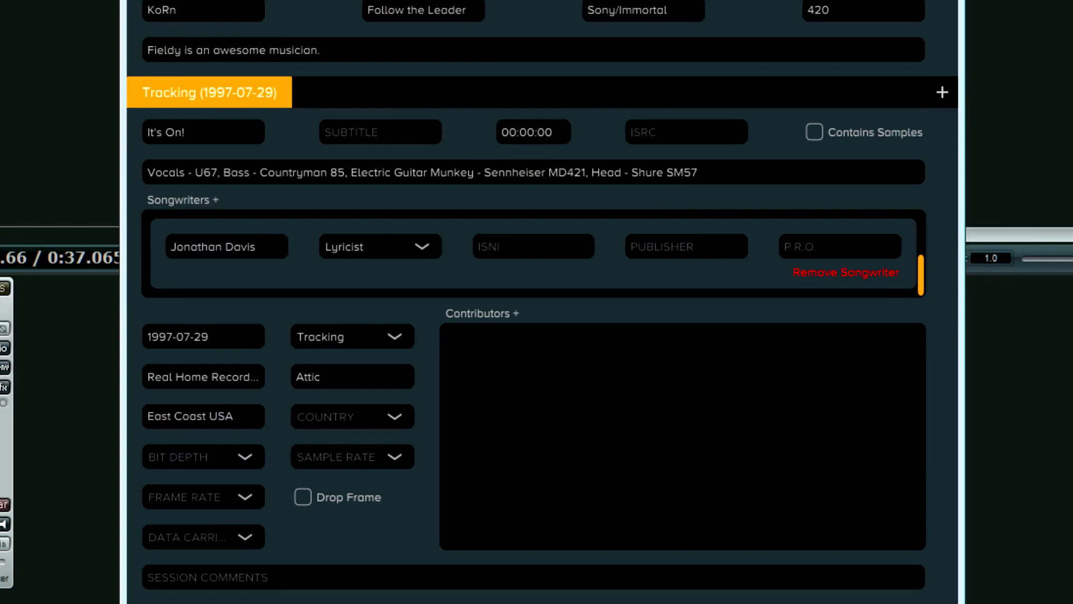
key("BackSpace")
key("BackSpace")
key("BackSpace")
key("BackSpace")
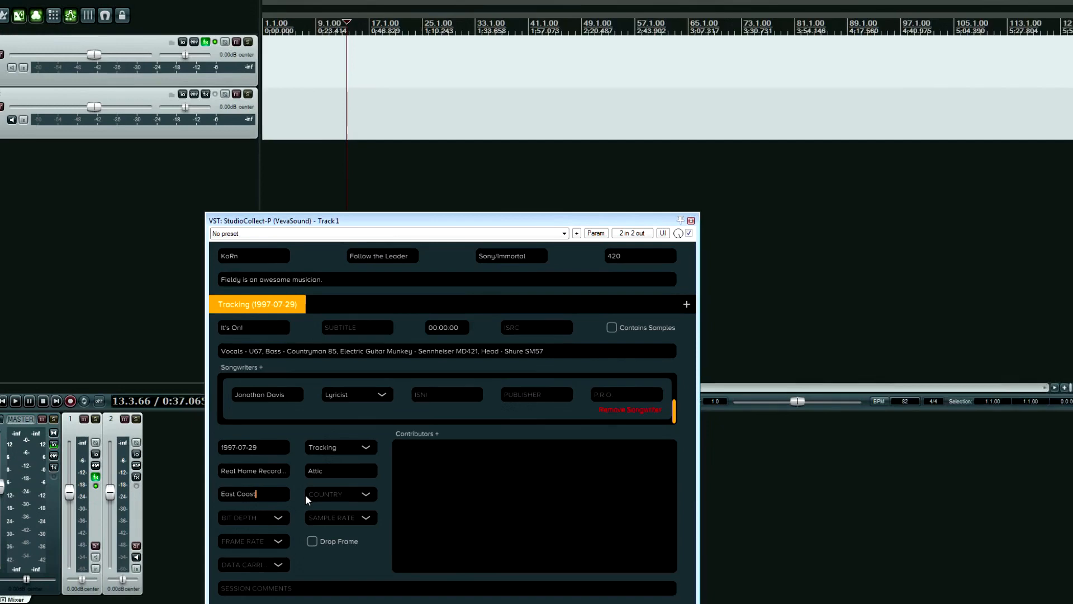
Set the session country to United States, bit depth 20-bit and sample rate 44.1kHz.
left_click(307, 494)
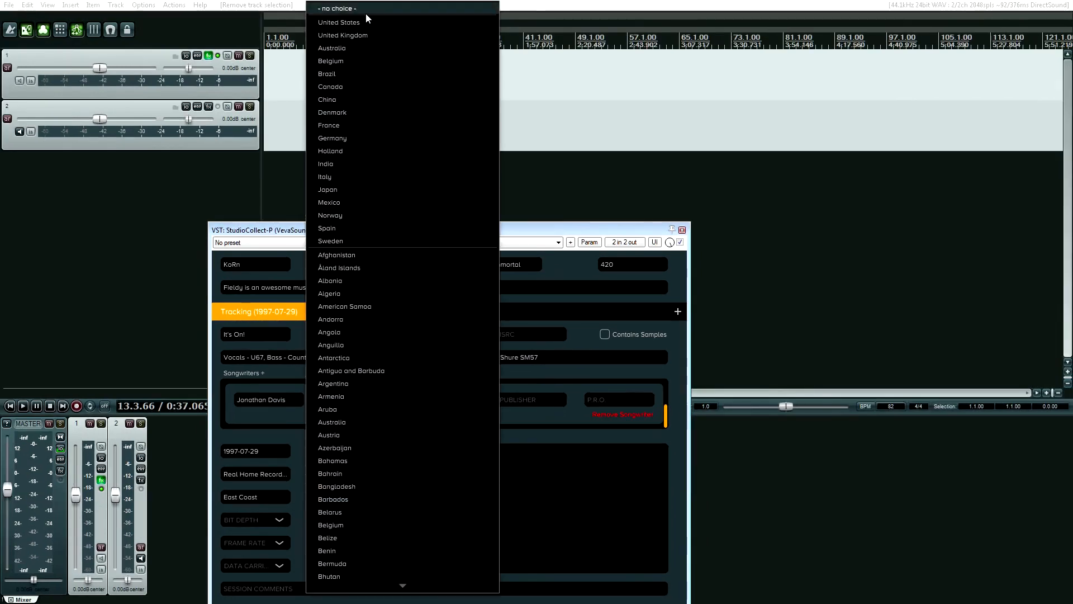
left_click(356, 22)
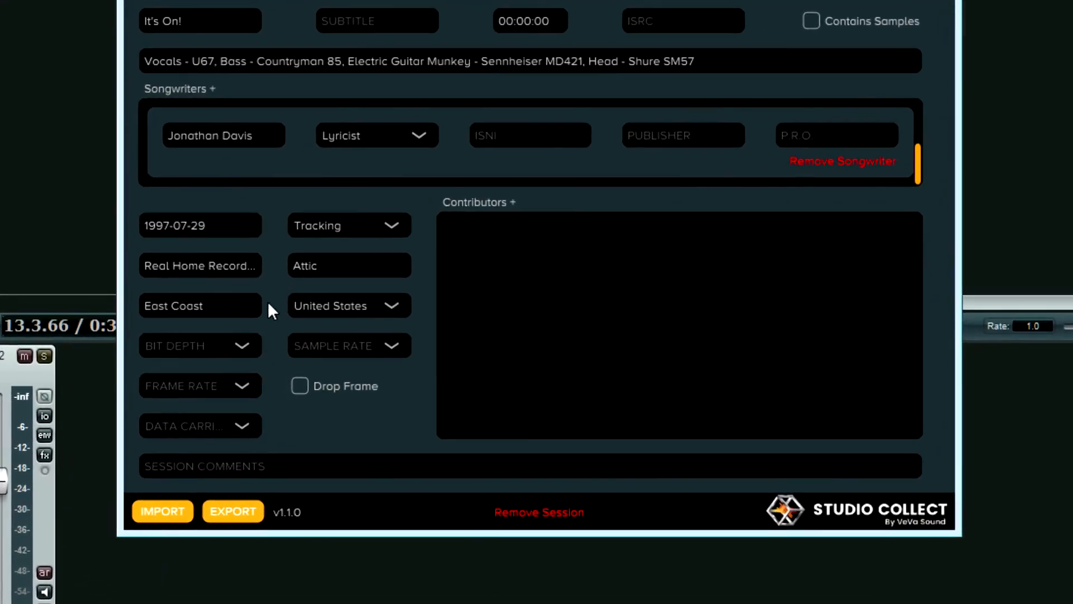
left_click(219, 346)
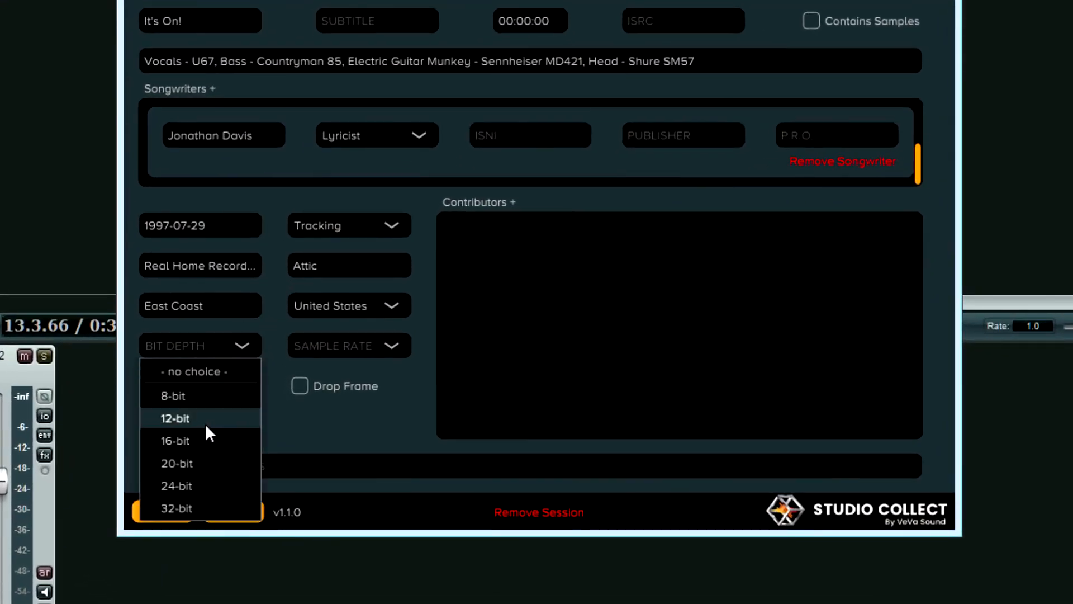
left_click(197, 463)
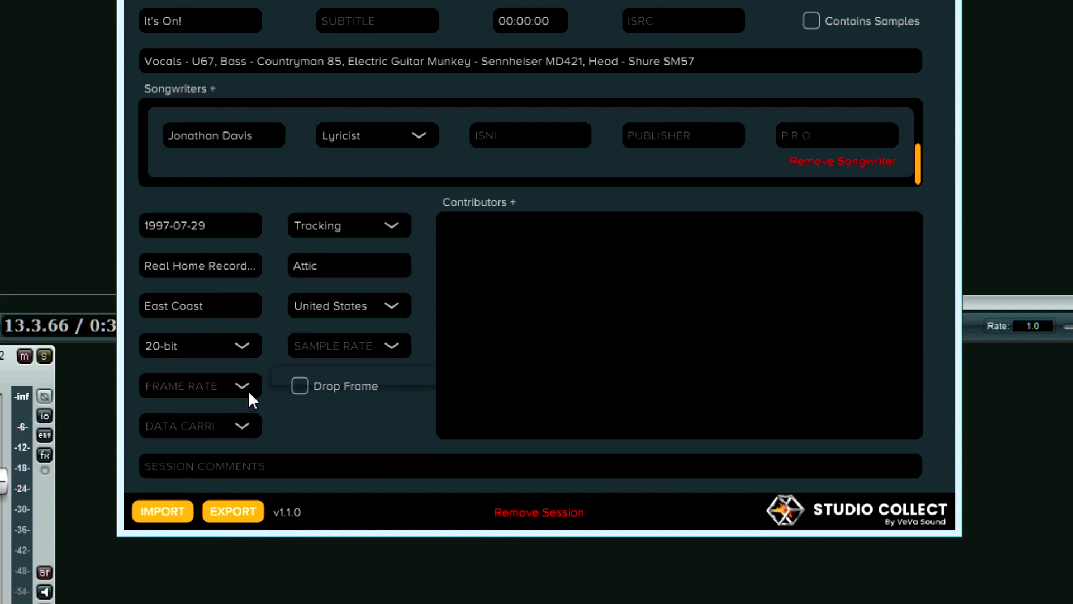
left_click(347, 350)
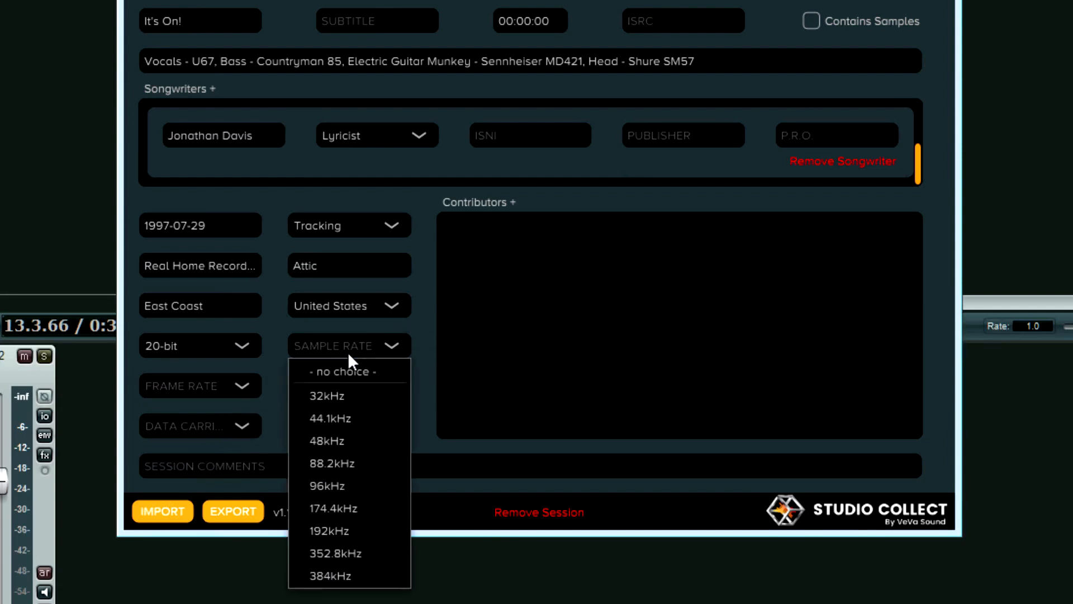
left_click(353, 423)
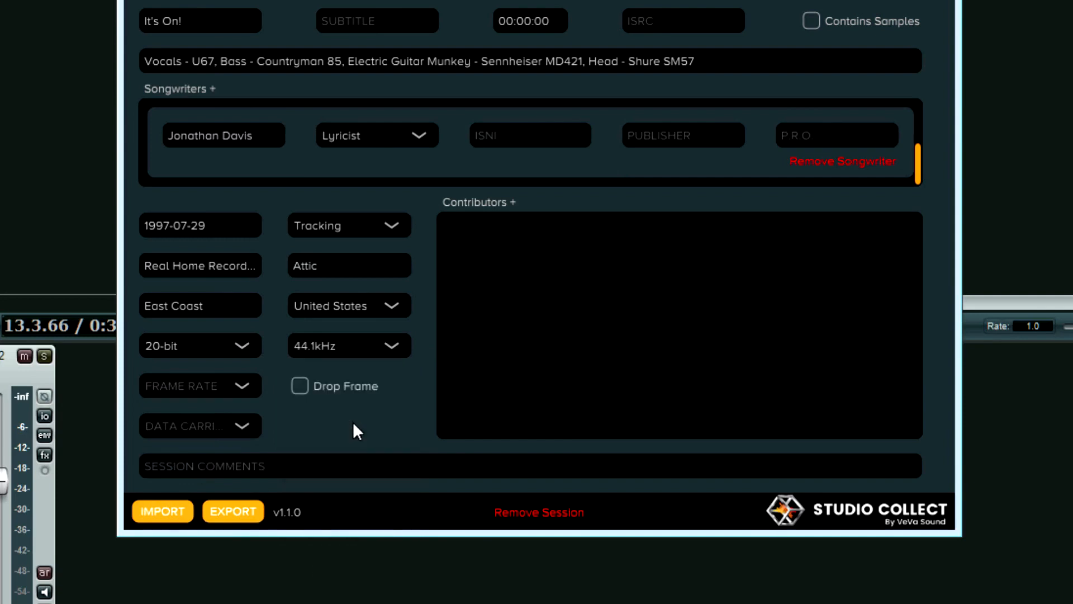
Set the data carrier to ADAT Tape, leaving frame rate and session comments blank.
left_click(219, 398)
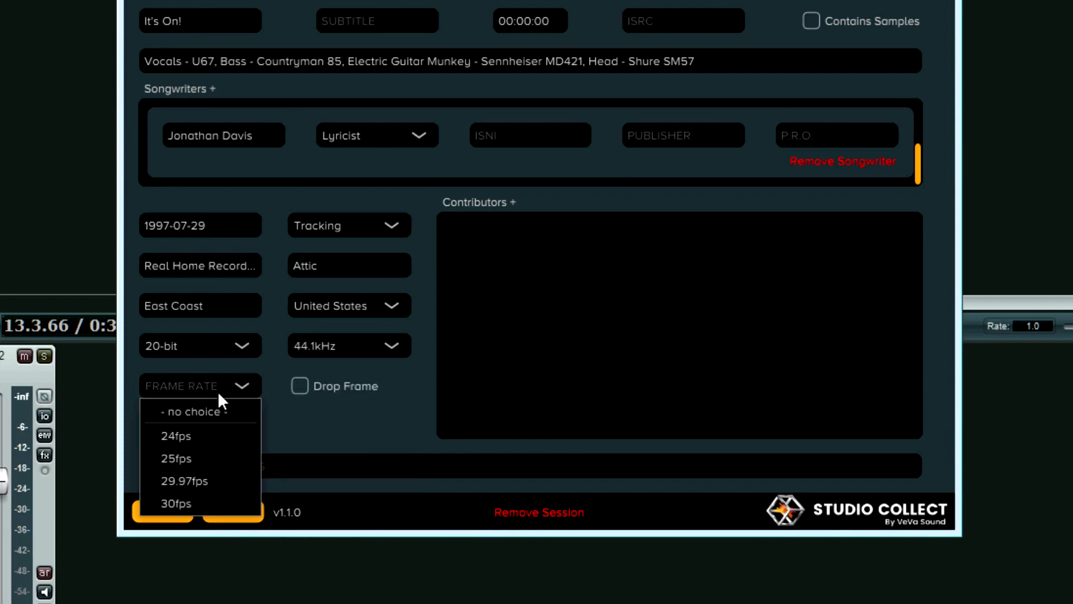
left_click(291, 372)
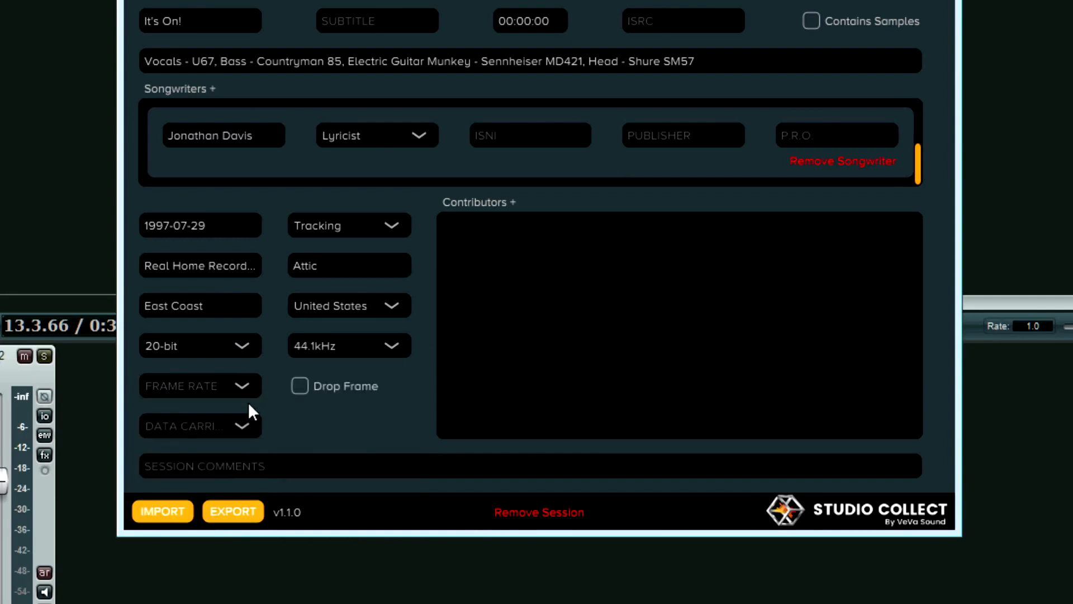
left_click(222, 426)
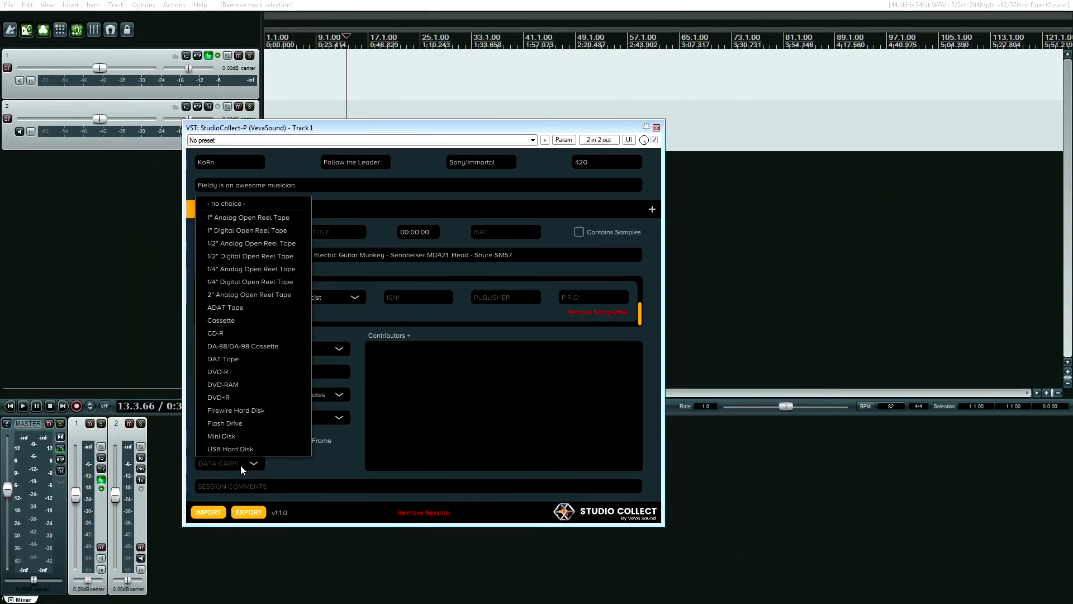
left_click(243, 307)
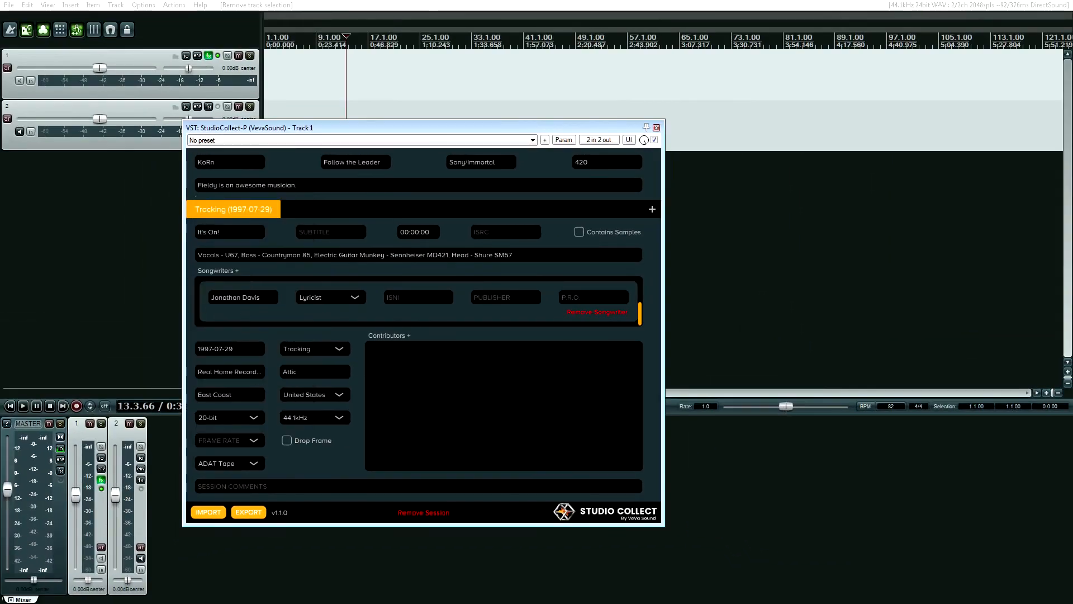
left_click(289, 489)
left_click(392, 412)
Add a contributor with their name and the Tracking Engineer role.
left_click(409, 335)
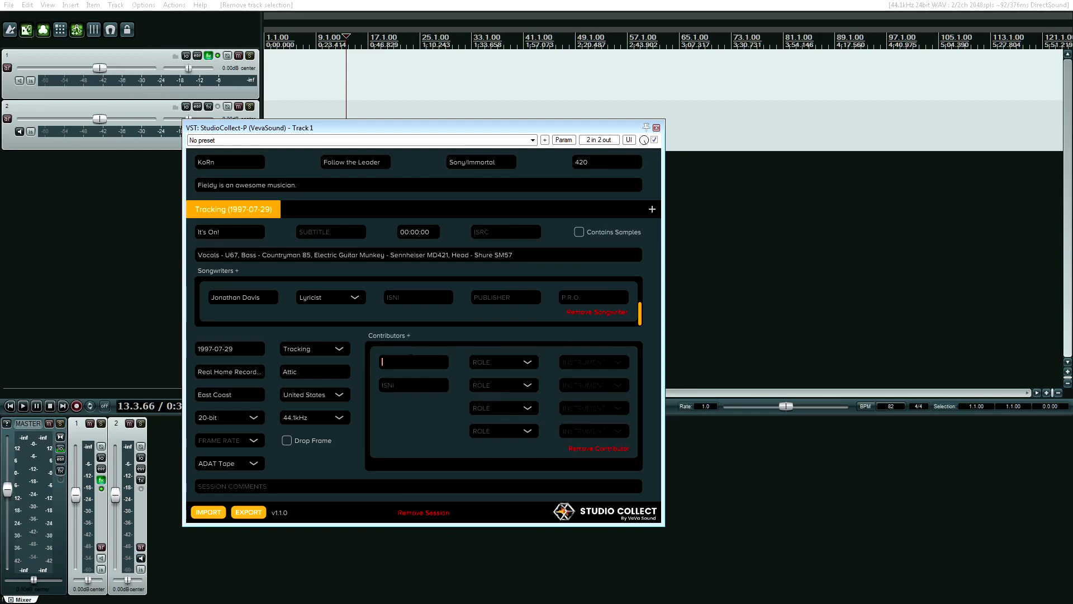
type("Adam")
left_click(521, 367)
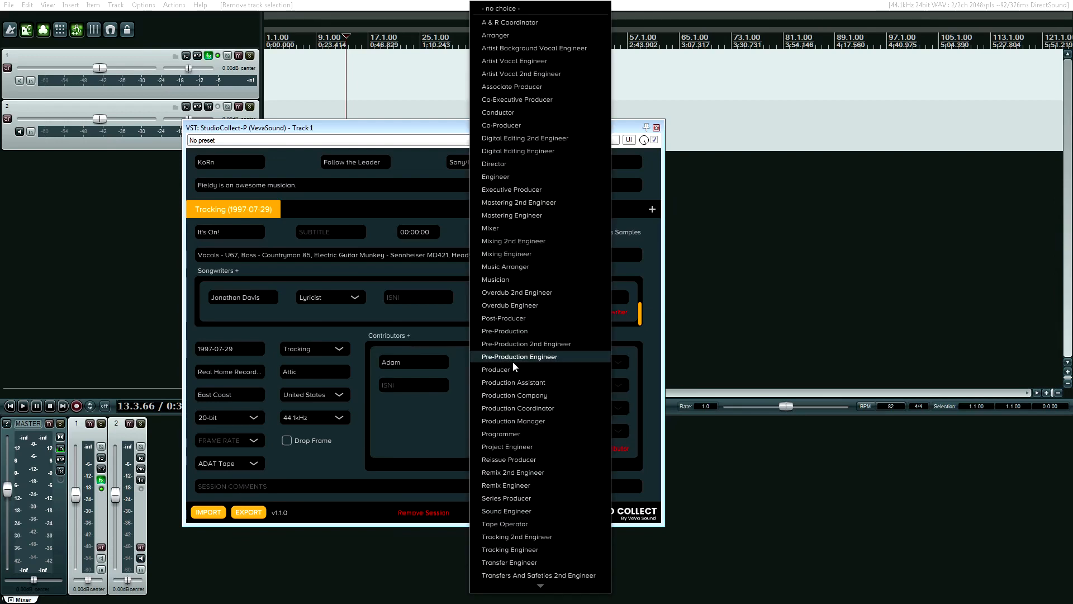
scroll(535, 349, "up", 2)
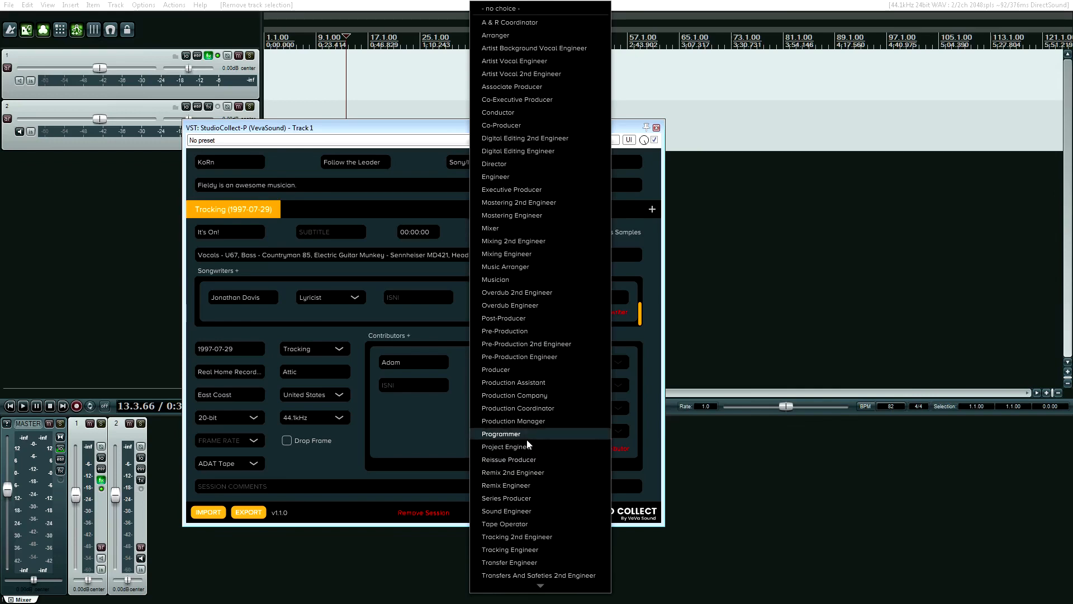
scroll(527, 441, "down", 2)
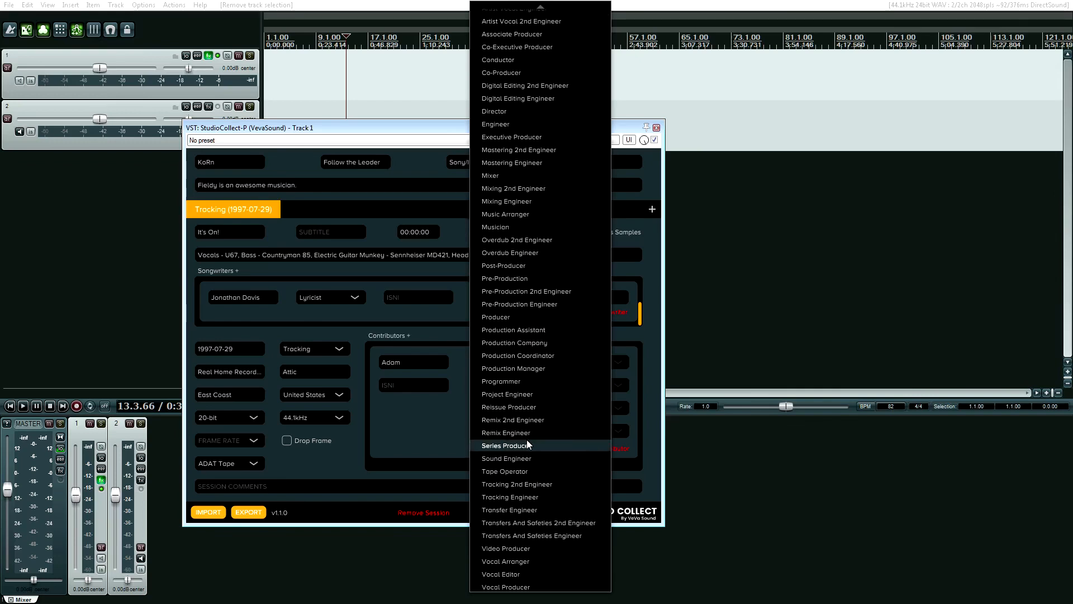
left_click(519, 497)
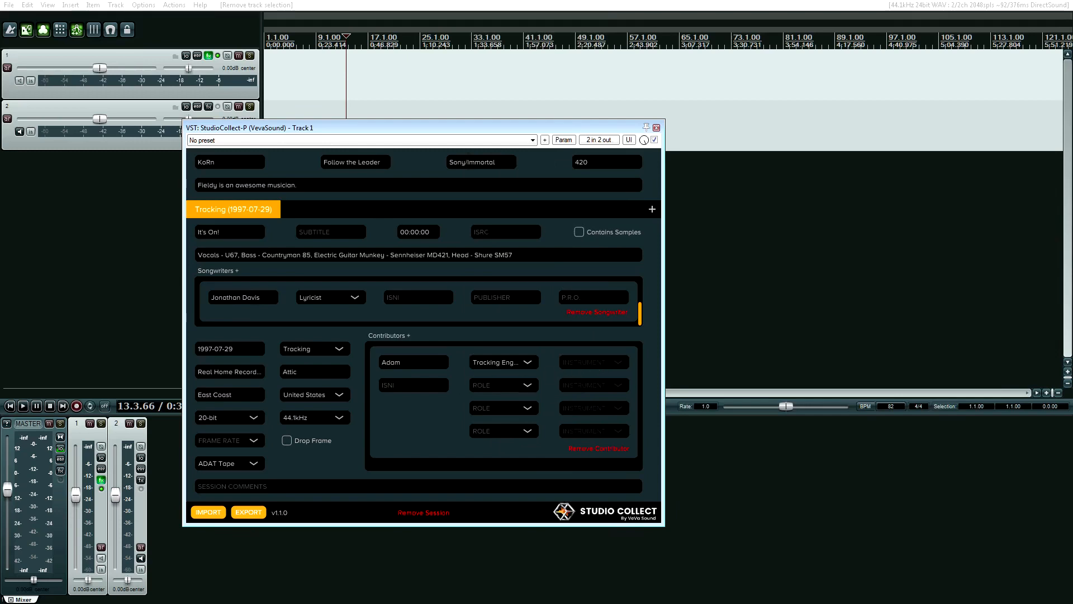
Credit a second contributor as Production Assistant and add another blank contributor entry.
left_click(414, 385)
double_click(415, 360)
left_click(418, 389)
type("Jack")
left_click(497, 387)
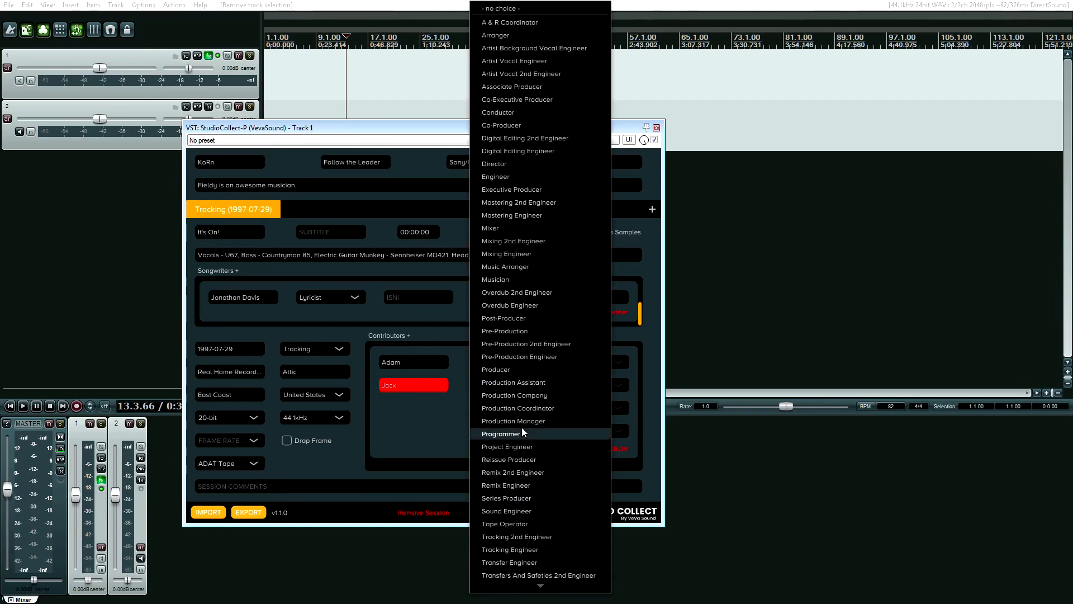
left_click(550, 534)
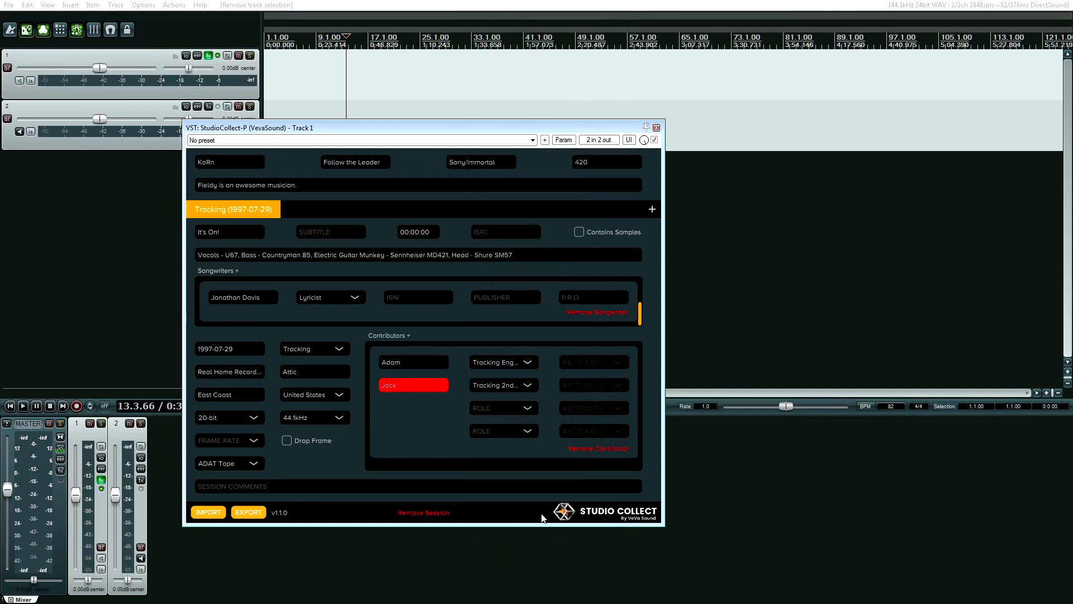
left_click(498, 385)
scroll(513, 329, "up", 4)
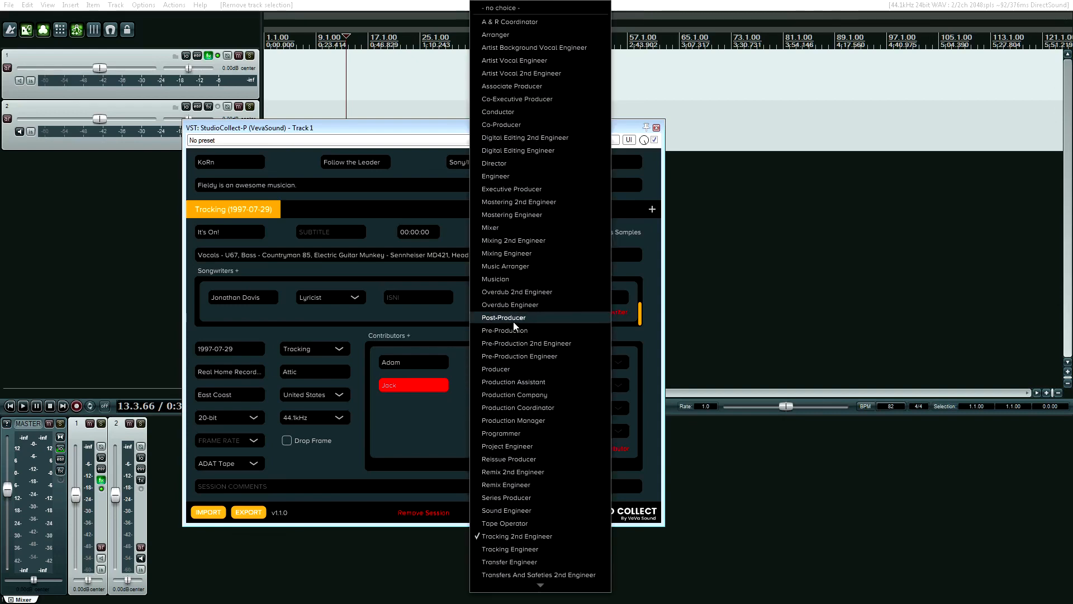
left_click(540, 387)
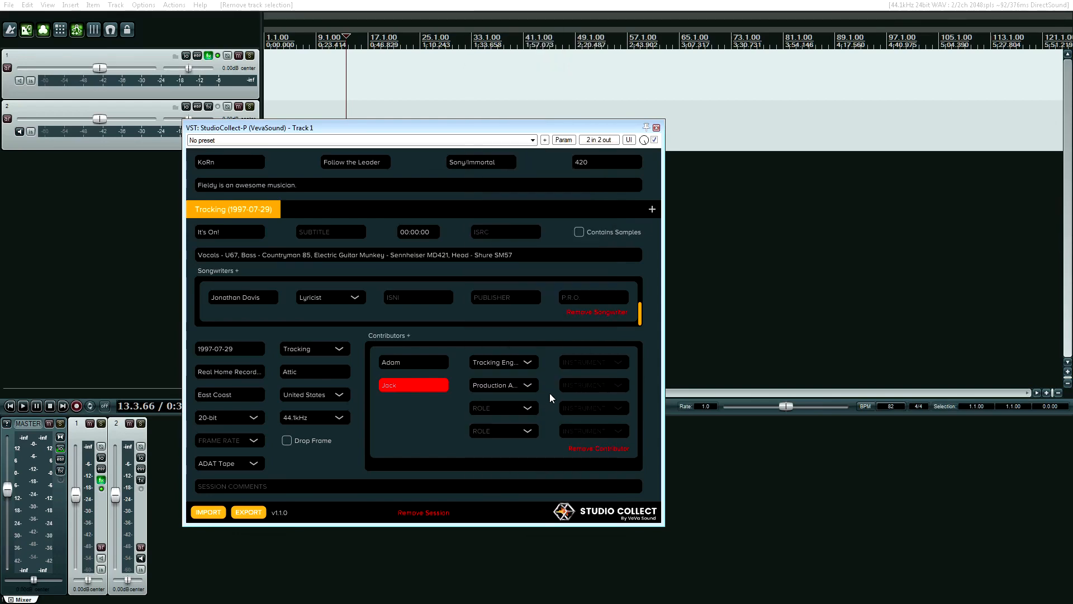
left_click(407, 334)
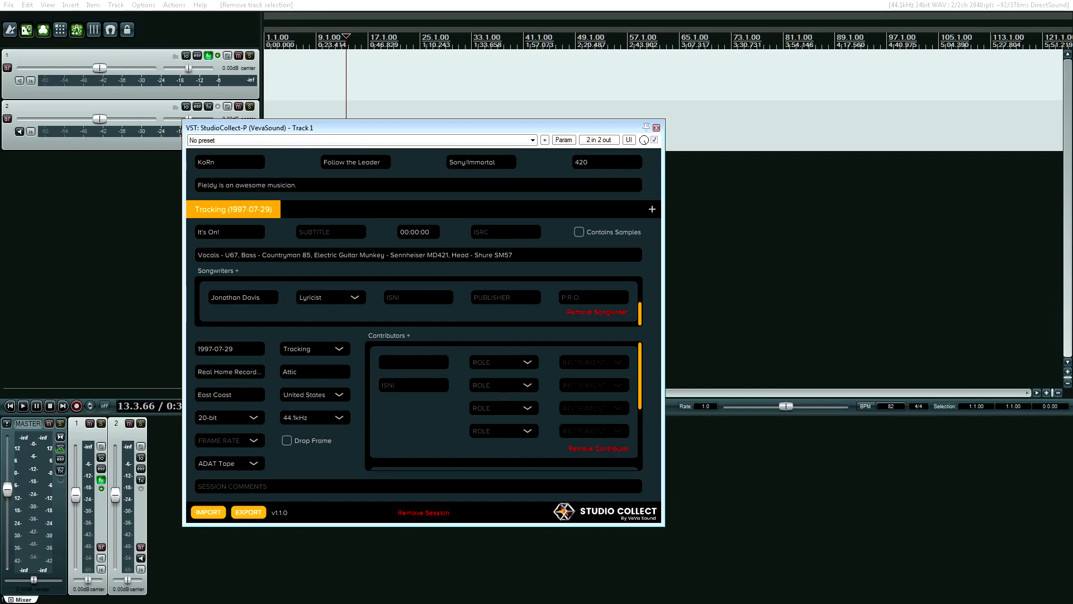
Replace the mistyped 'Studio Musician' with the contributor's name and set the role to Musician.
type("Studio Musician")
key("ctrl+a")
key("BackSpace")
type("Jo")
left_click(495, 361)
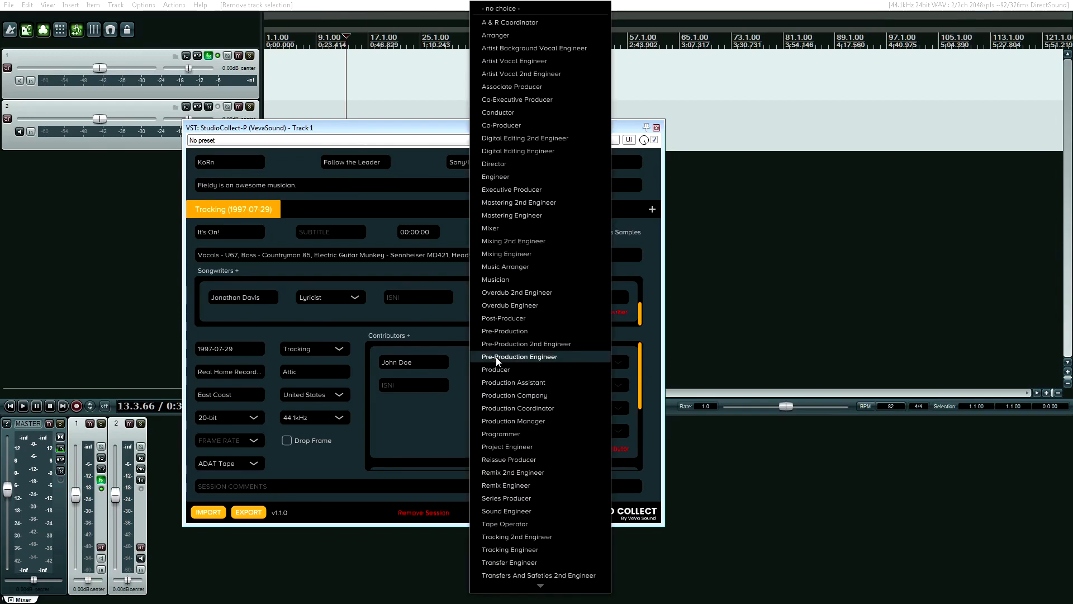
scroll(550, 360, "down", 1)
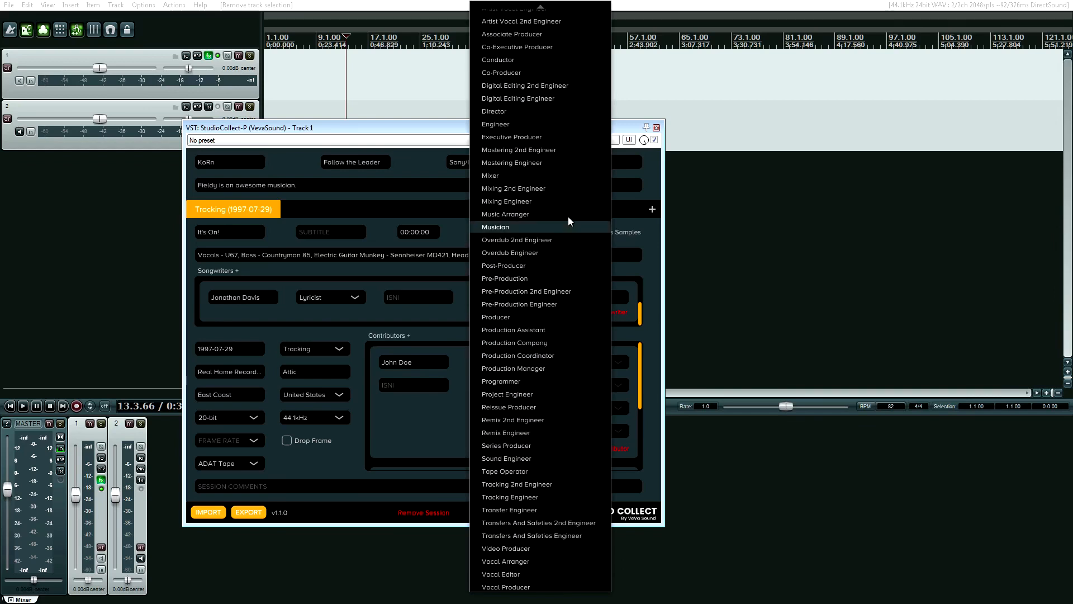
left_click(528, 227)
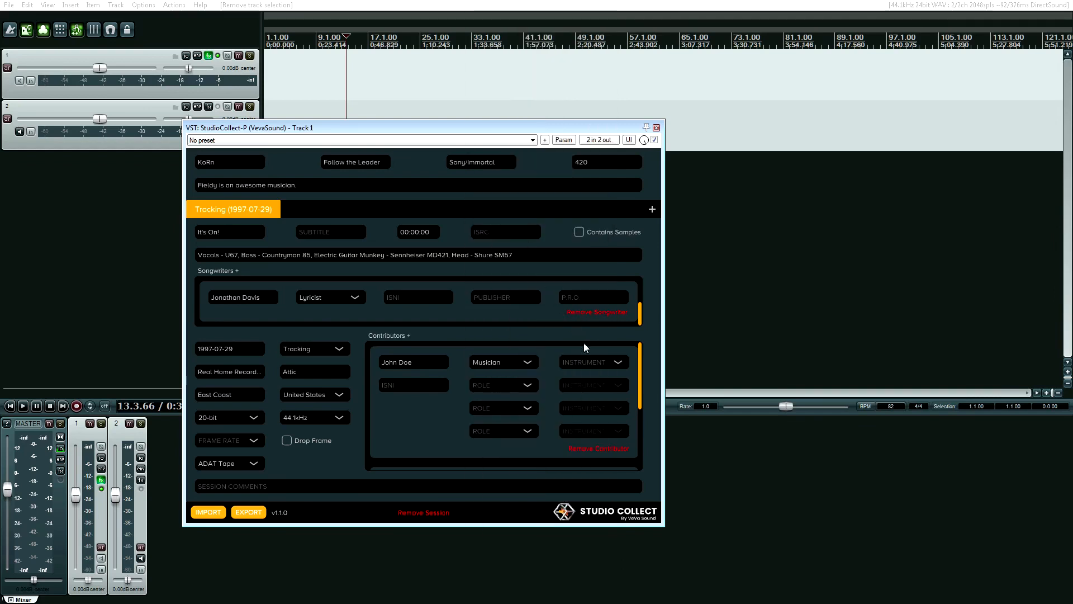
Browse through the musician's INSTRUMENT dropdown list.
left_click(592, 361)
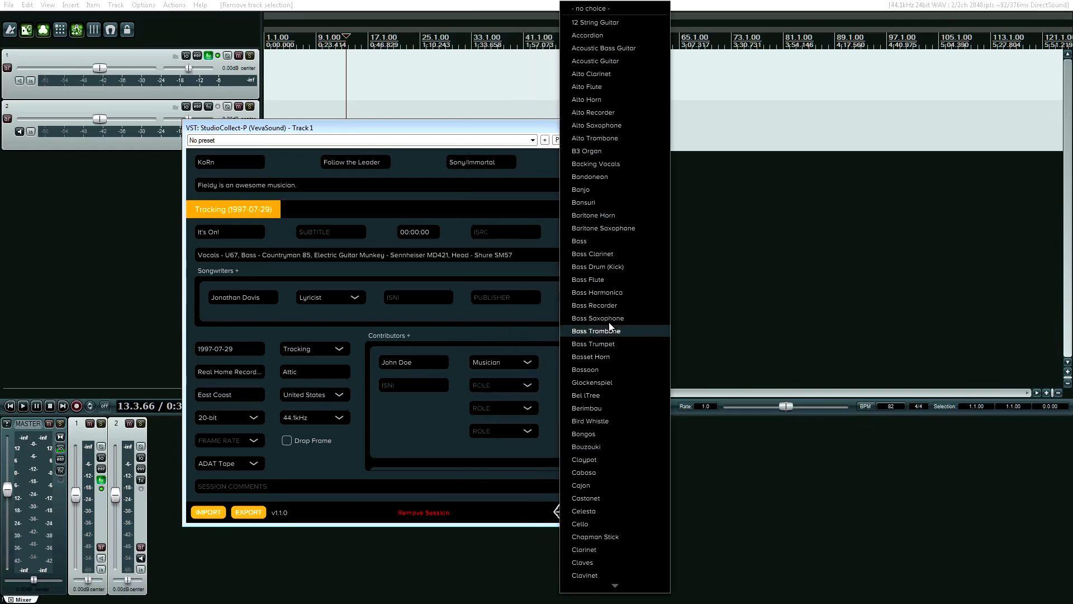
scroll(609, 322, "down", 9)
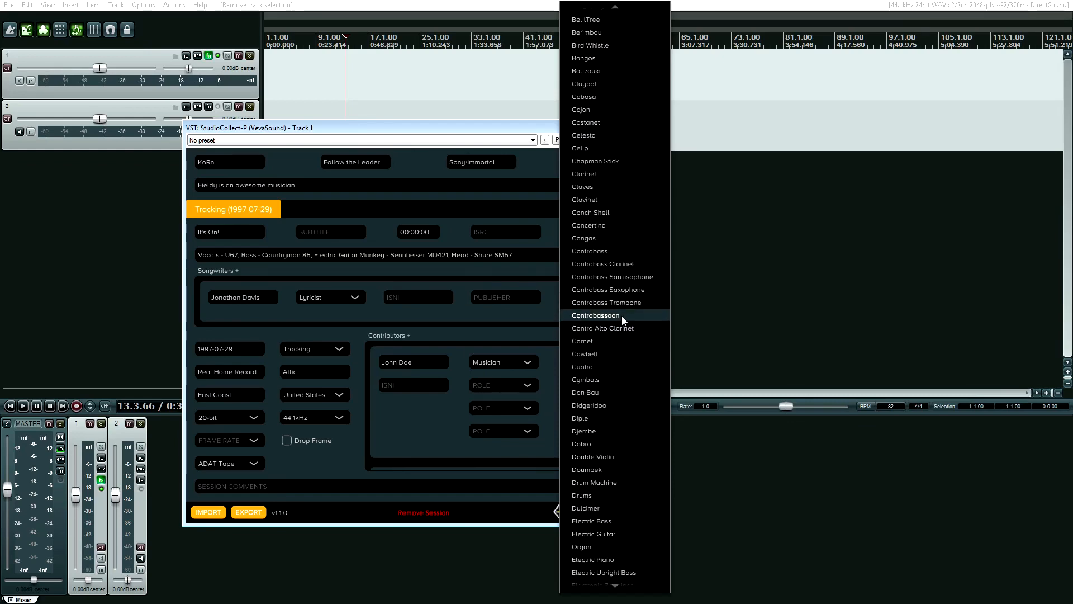
scroll(605, 371, "down", 20)
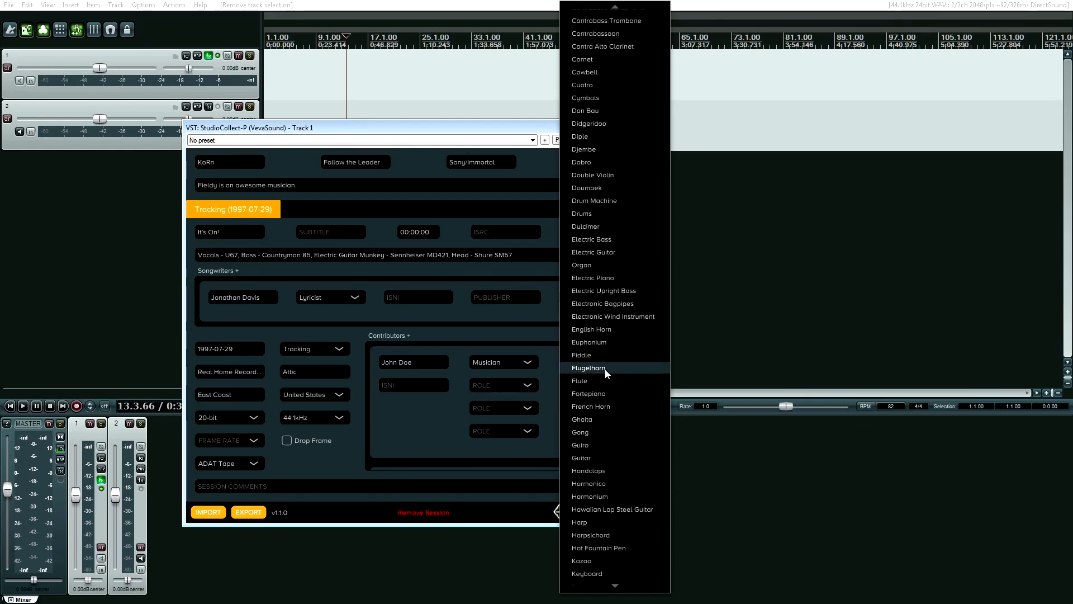
scroll(604, 369, "down", 15)
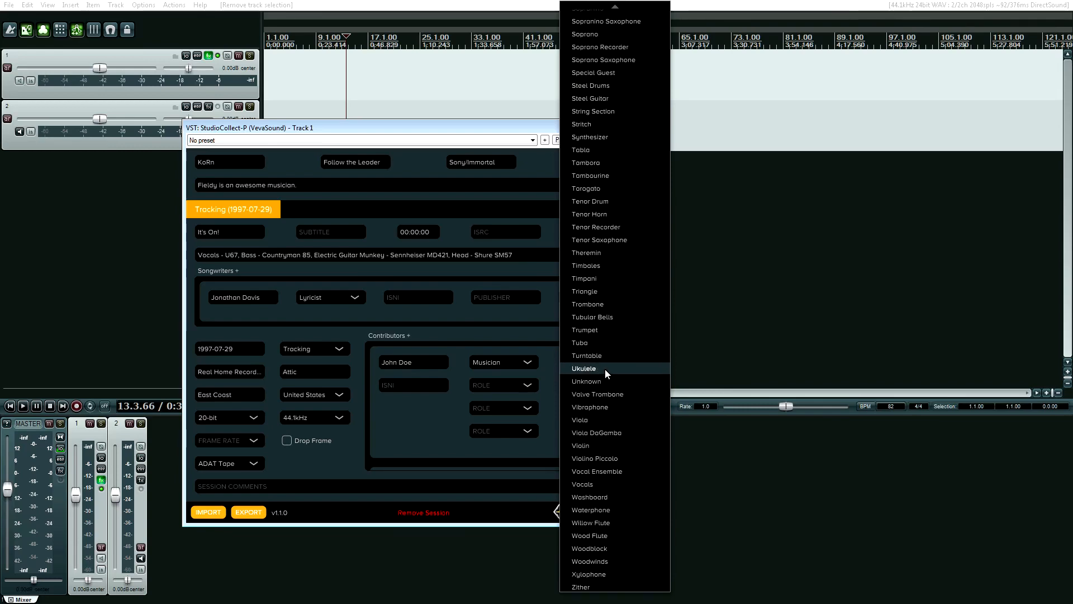
scroll(605, 368, "up", 20)
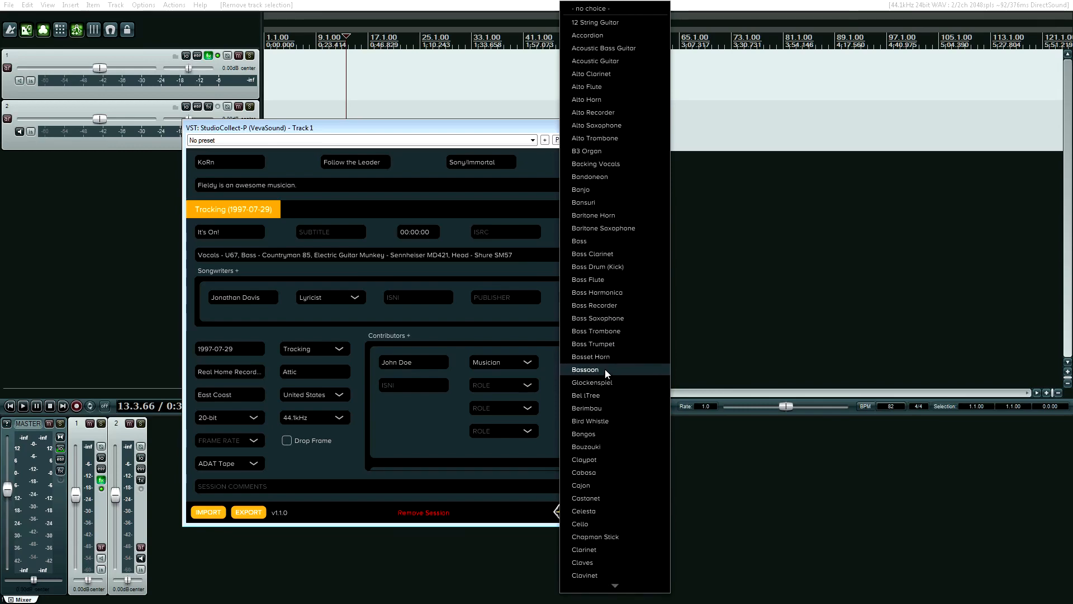
scroll(621, 260, "down", 15)
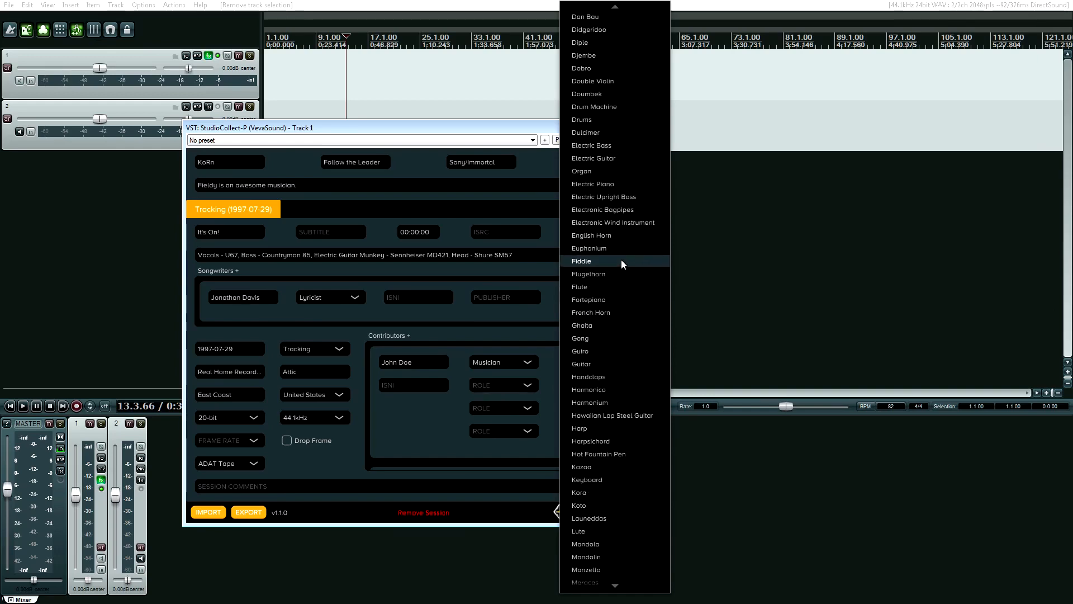
scroll(622, 261, "down", 20)
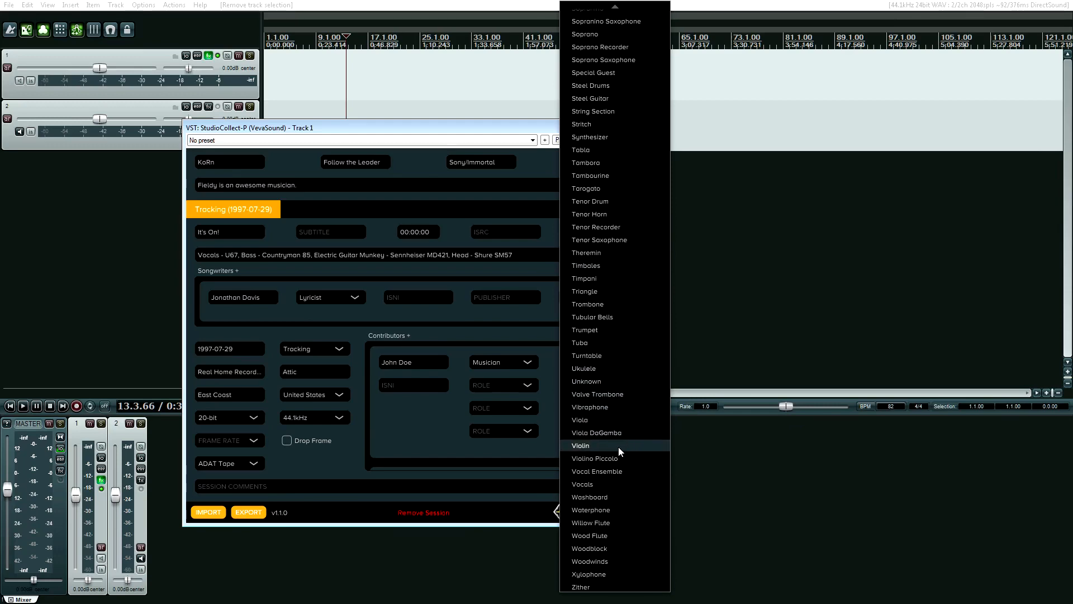
scroll(618, 447, "up", 20)
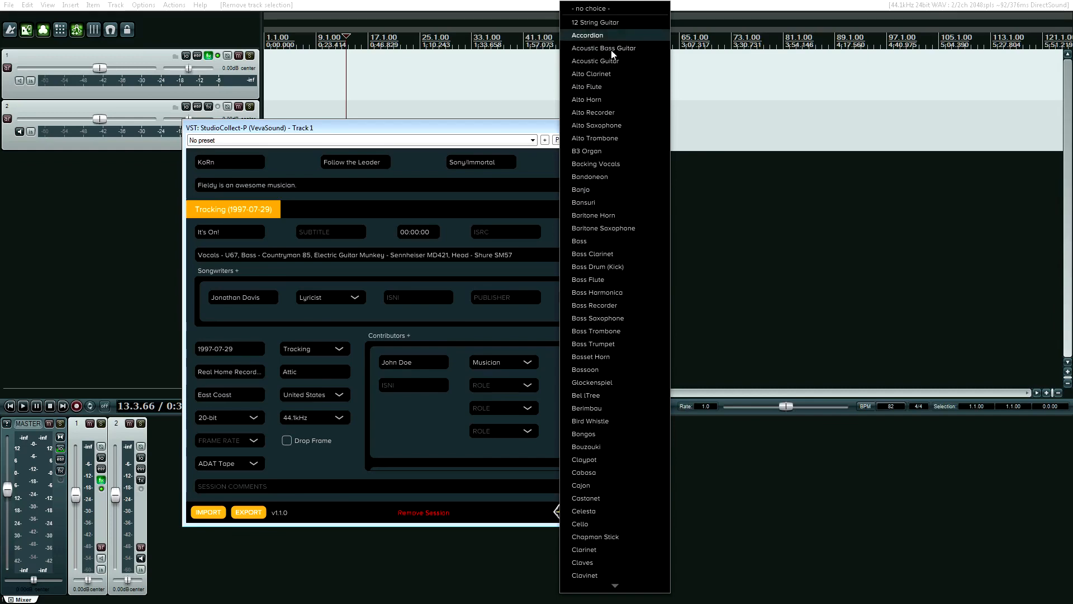
scroll(623, 344, "down", 10)
scroll(624, 344, "up", 10)
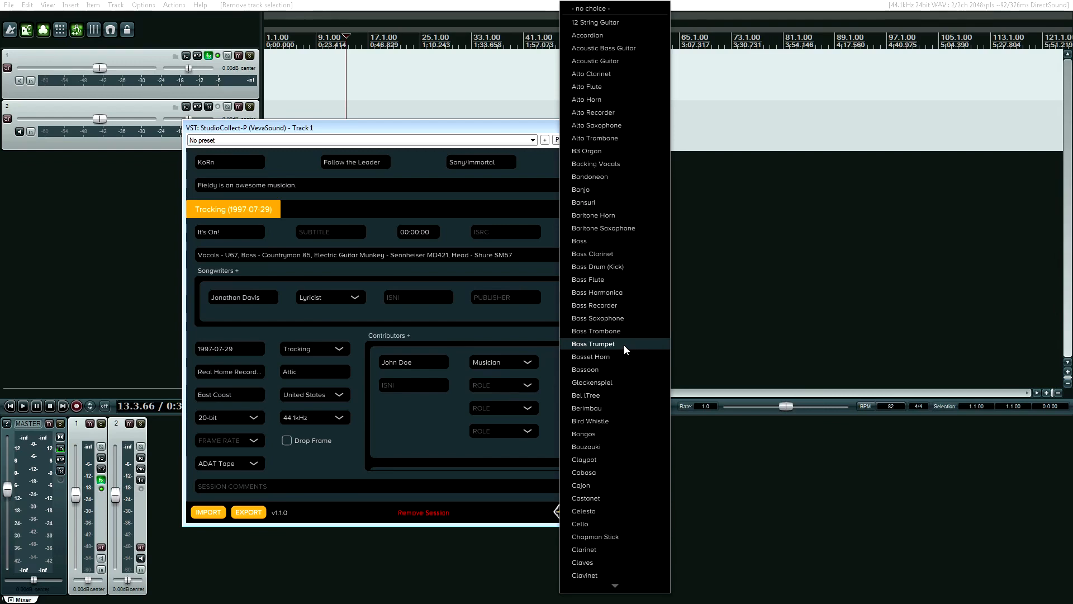
scroll(623, 345, "down", 12)
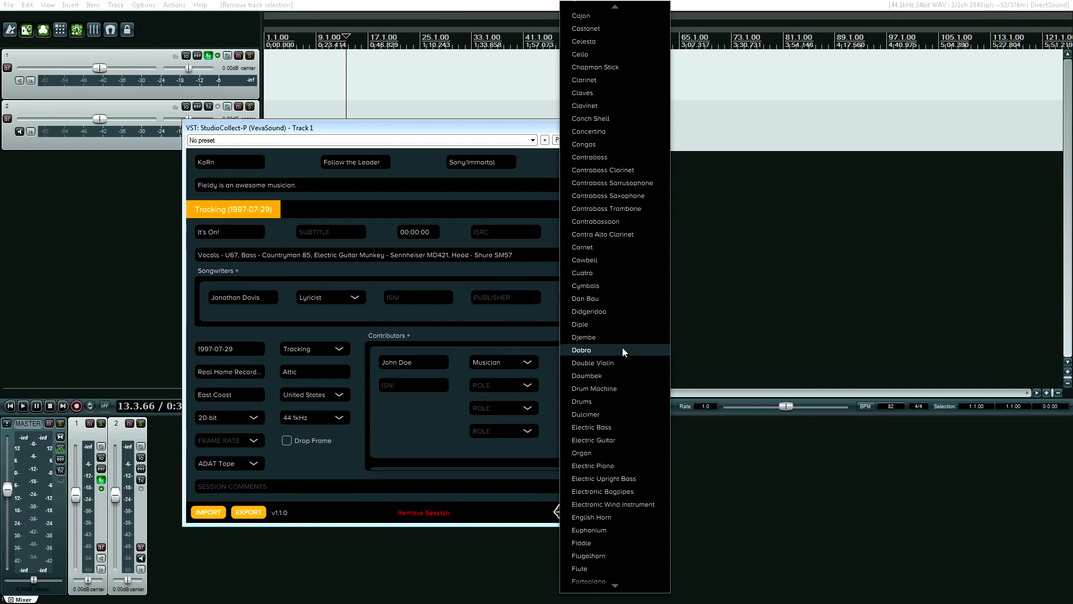
scroll(622, 347, "down", 20)
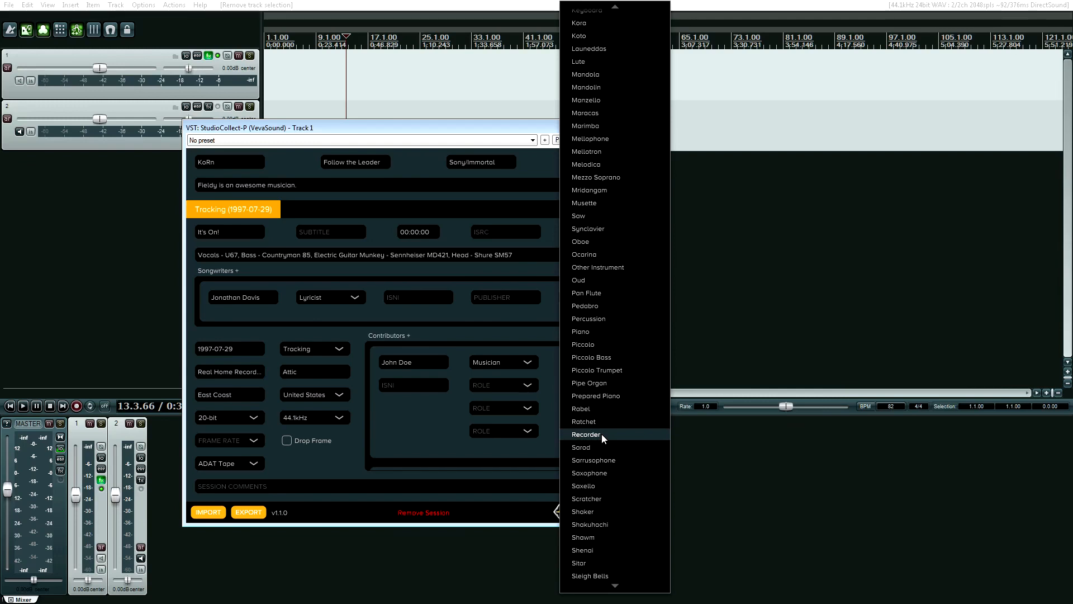
scroll(602, 433, "down", 7)
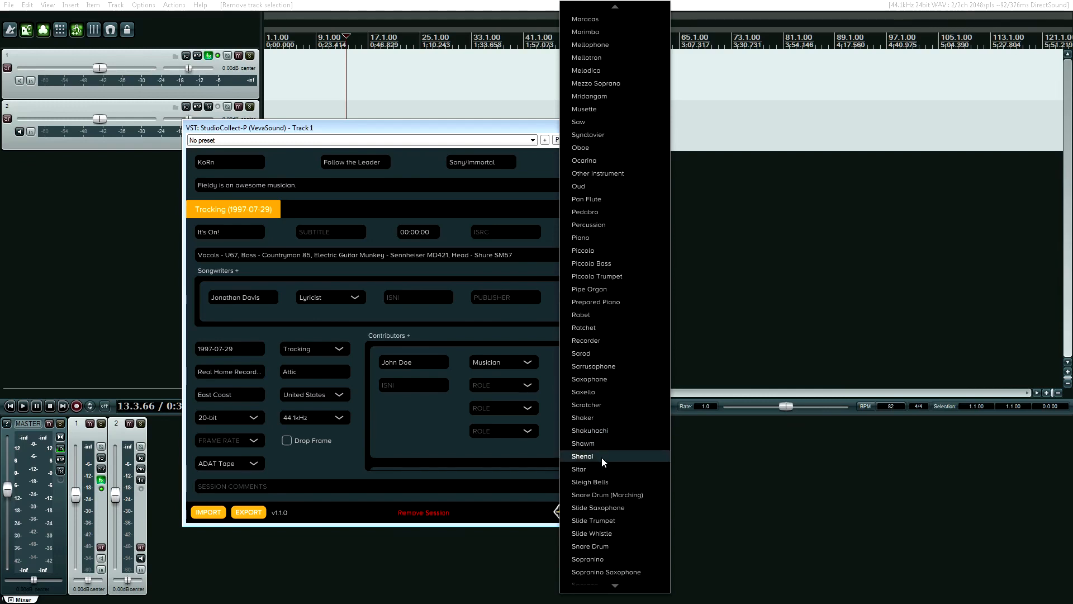
Set the musician's instrument to Shaker, attempt an export, and dismiss the invalid ISNI warning.
left_click(605, 416)
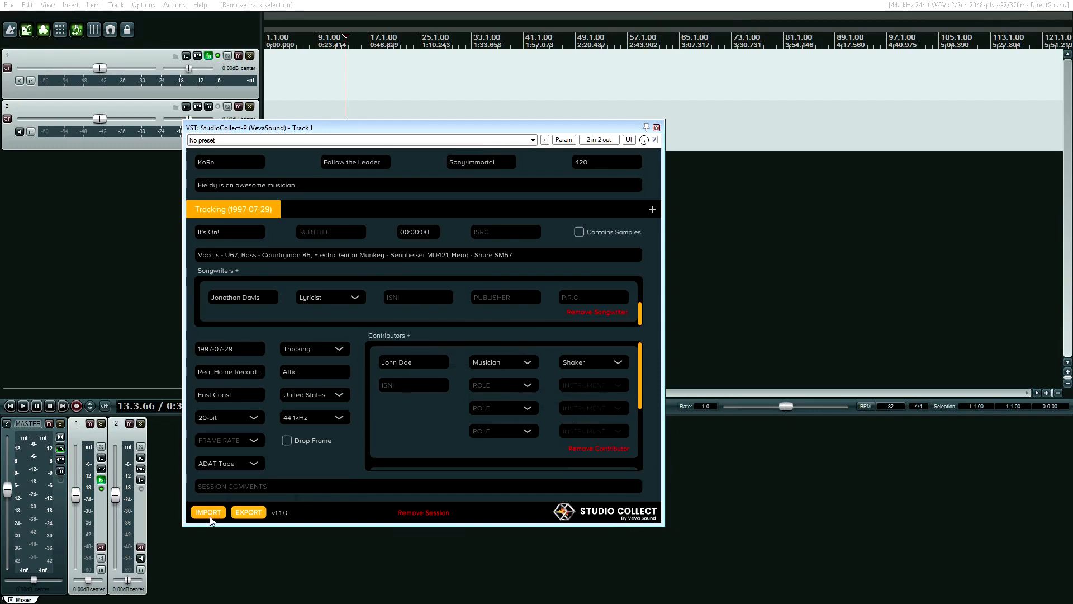
left_click(249, 513)
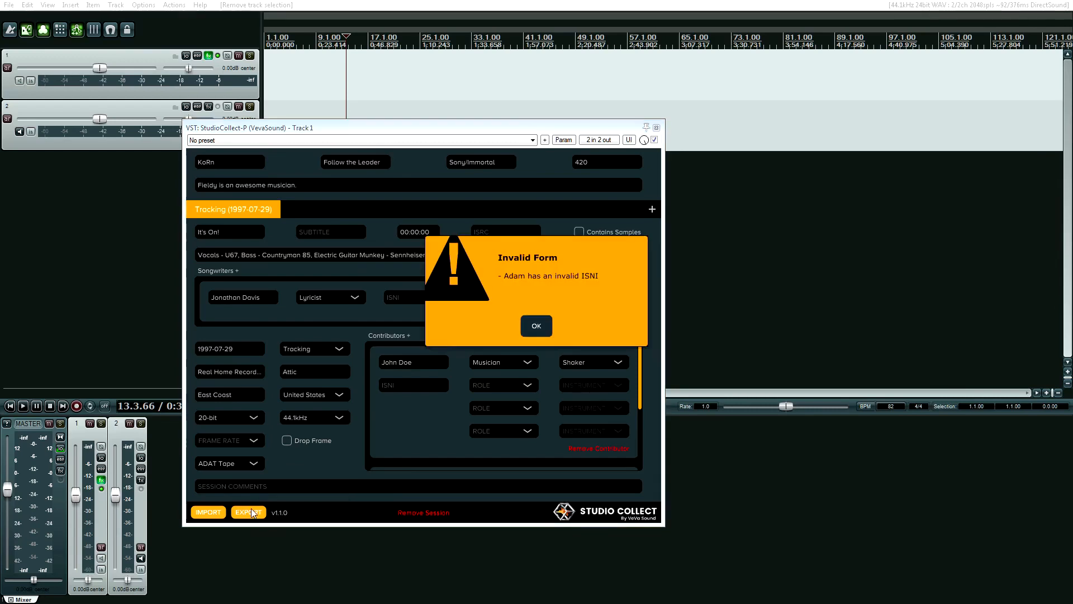
left_click(543, 331)
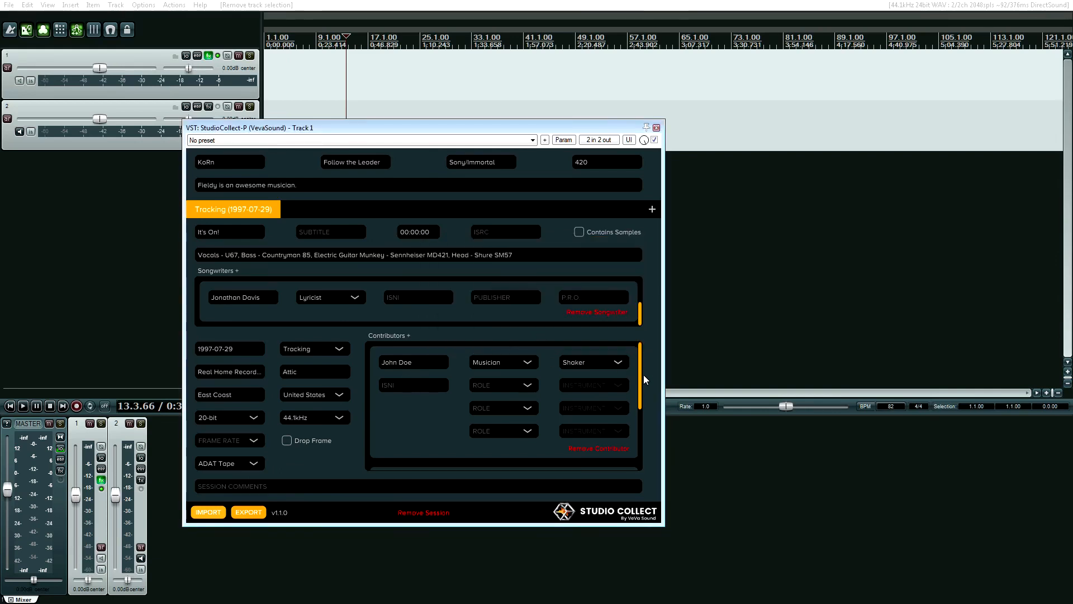
Delete the invalid ISNI from the second contributor, leave the role unchanged, and start exporting.
scroll(640, 411, "down", 4)
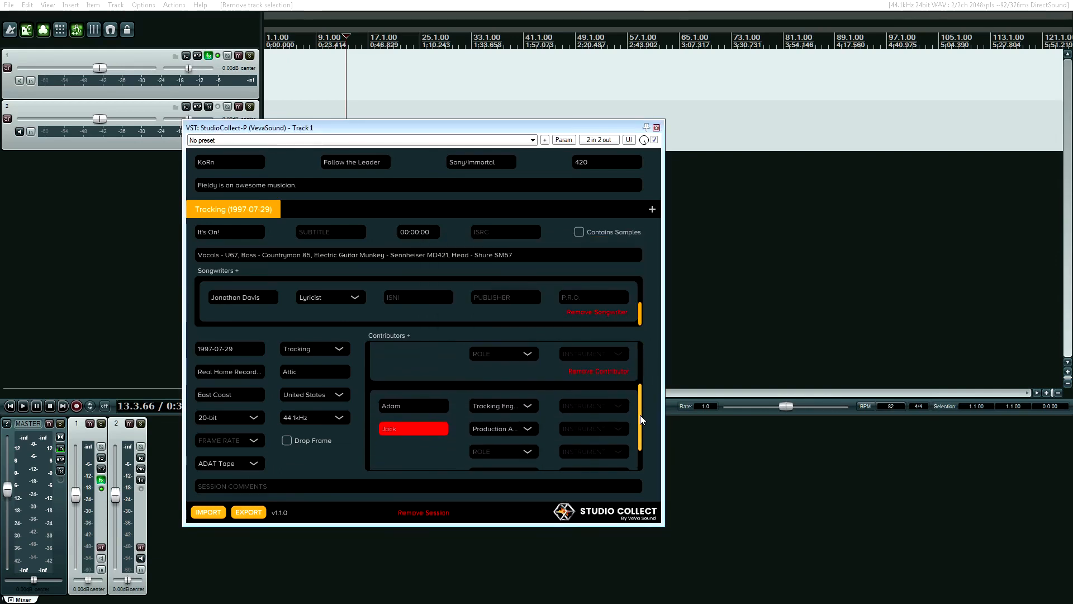
left_click(421, 410)
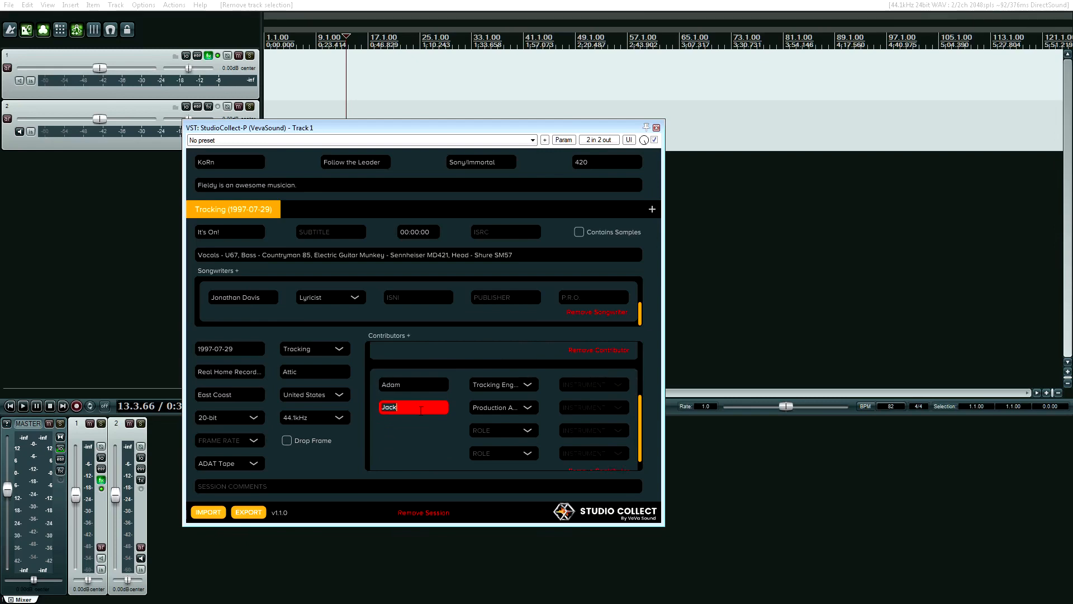
key("BackSpace")
left_click(518, 407)
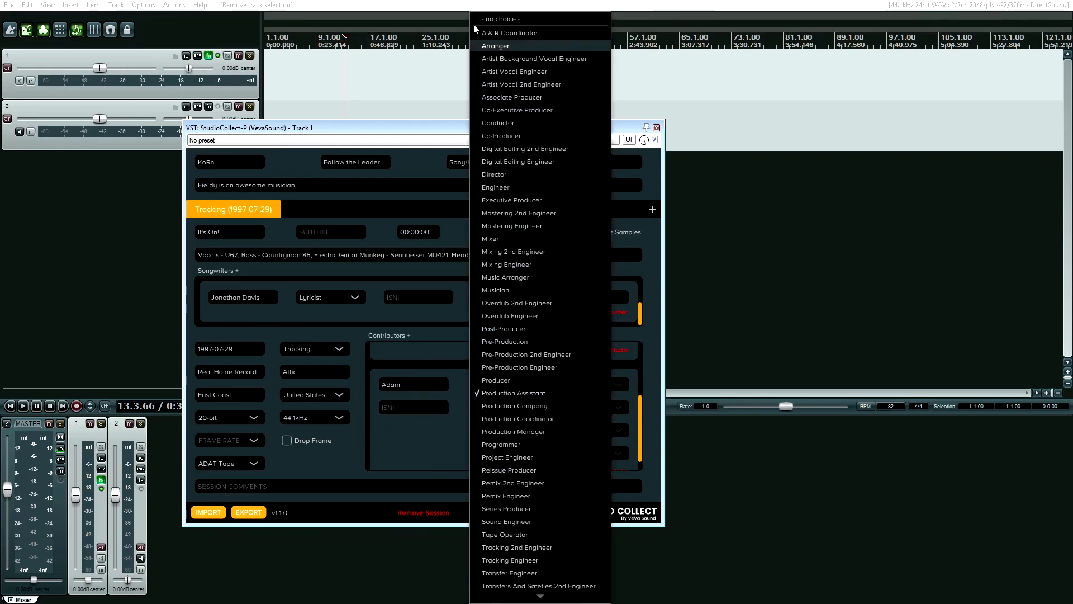
left_click(921, 476)
left_click(259, 512)
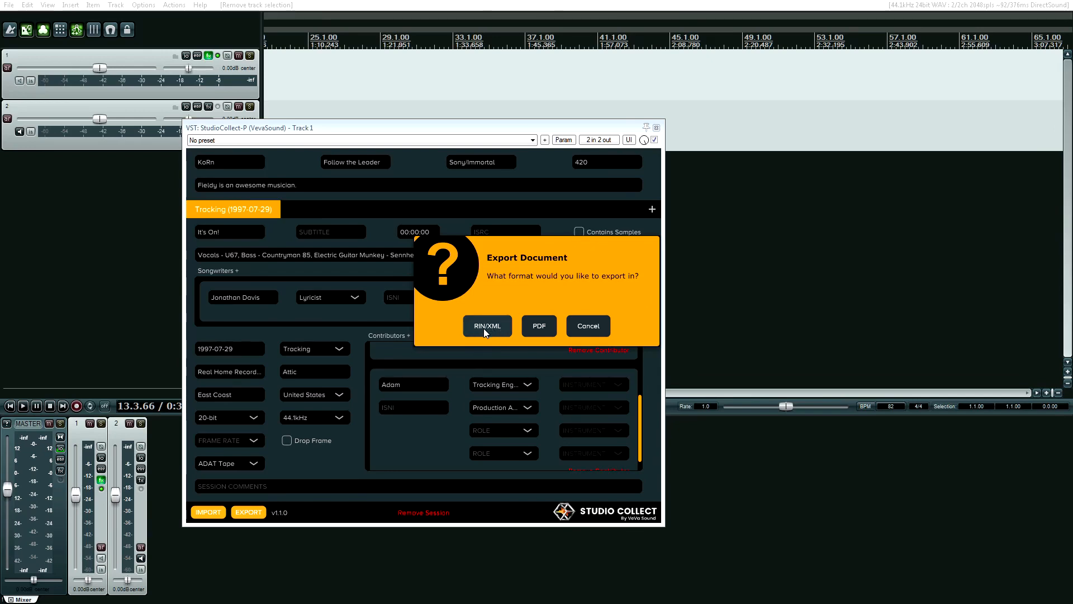
Choose PDF as the export format and navigate to a save folder.
left_click(542, 326)
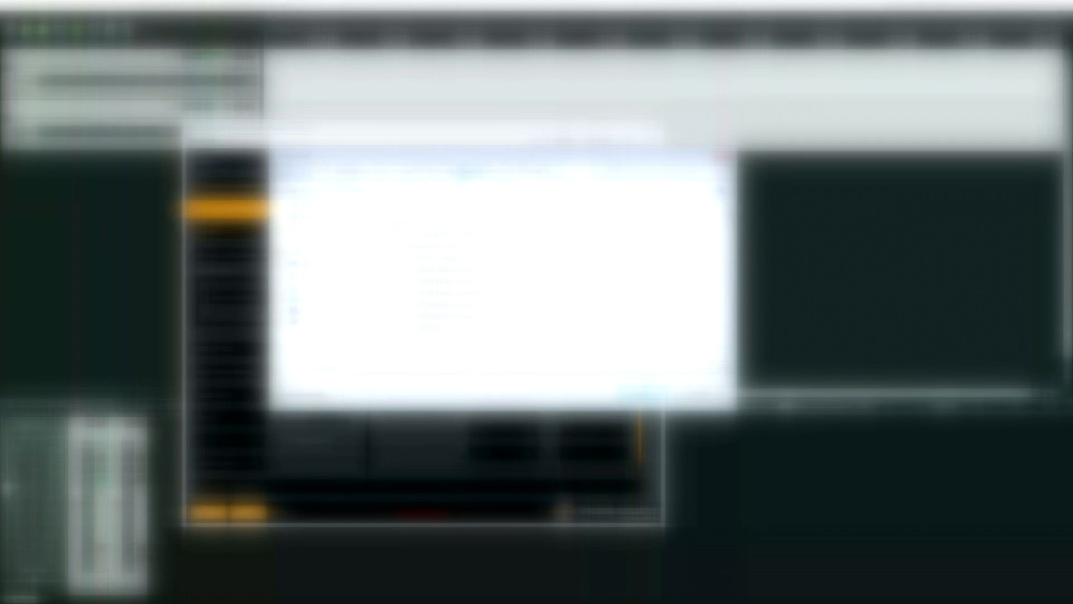
left_click(331, 170)
left_click(347, 221)
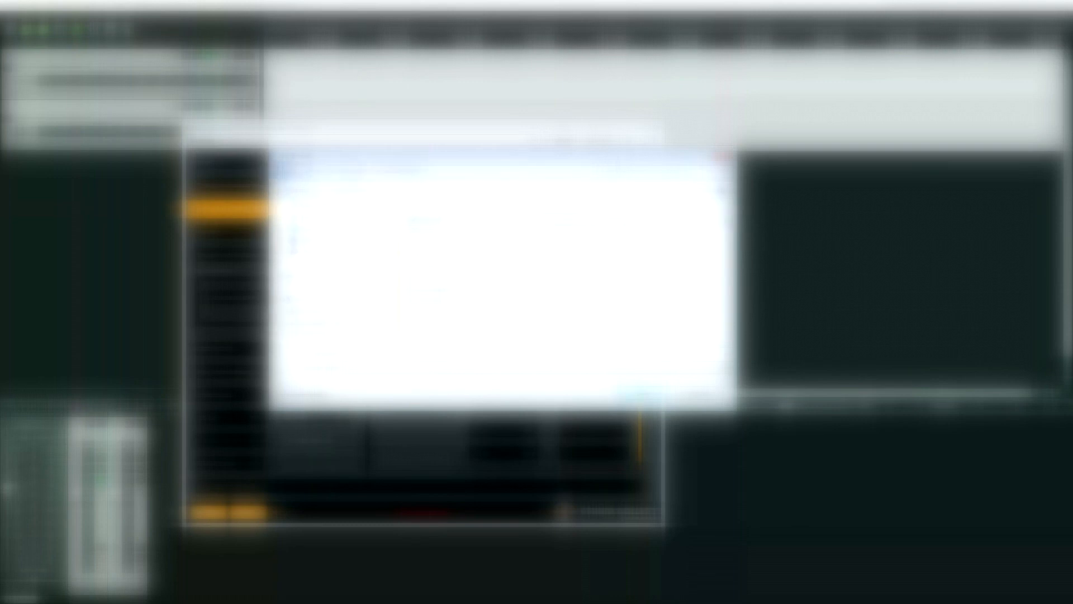
double_click(424, 229)
scroll(503, 274, "down", 3)
double_click(410, 292)
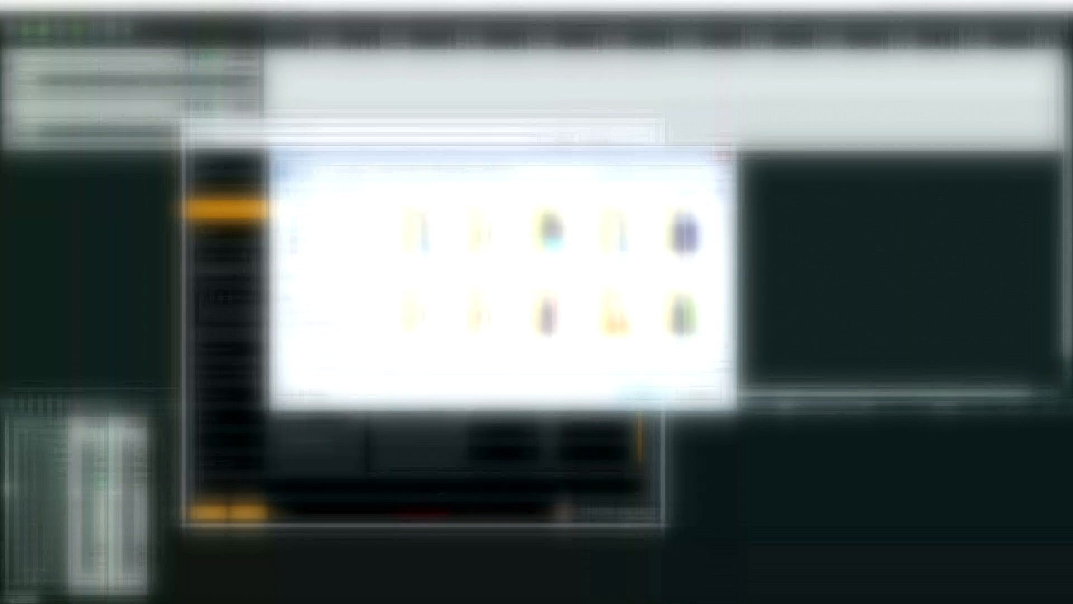
left_click(399, 171)
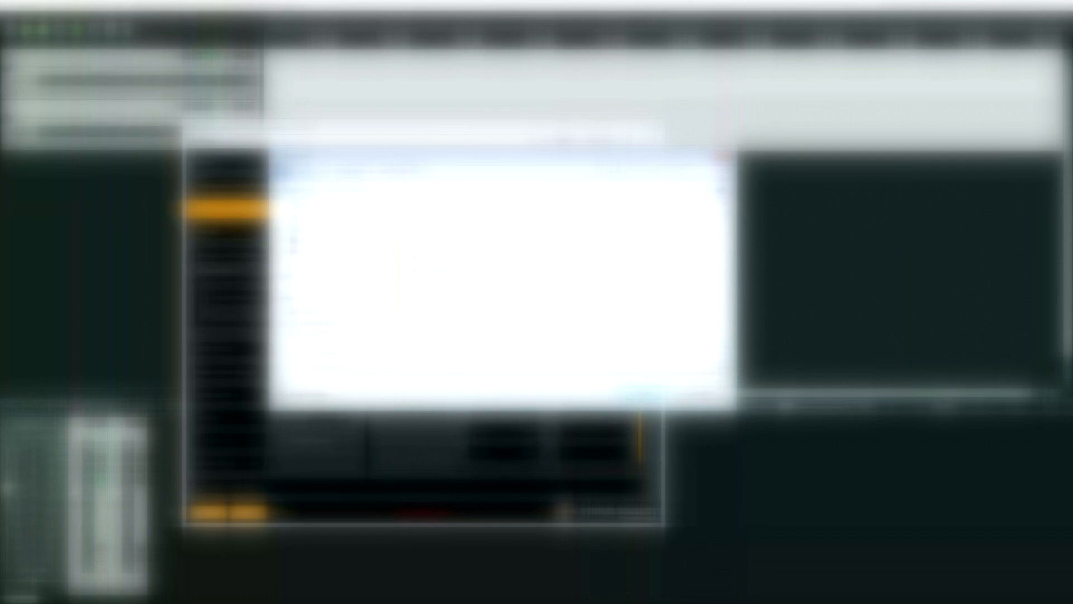
Save the credits as 'Korn - It's On!.pdf' and confirm Export Complete.
left_click(537, 366)
left_click(537, 376)
left_click(367, 354)
left_click(366, 353)
left_click(639, 396)
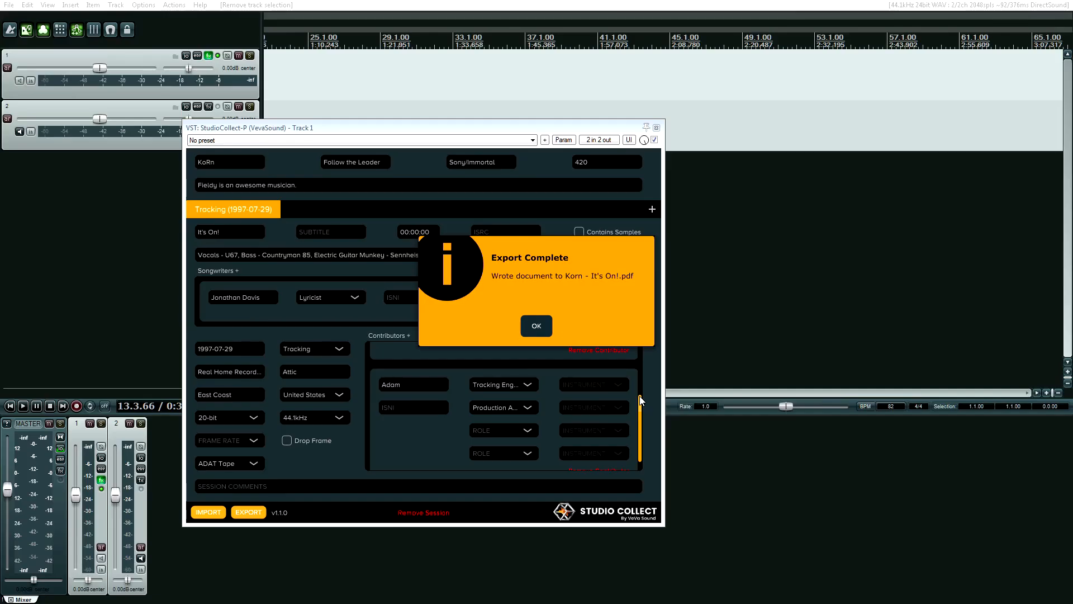
left_click(537, 326)
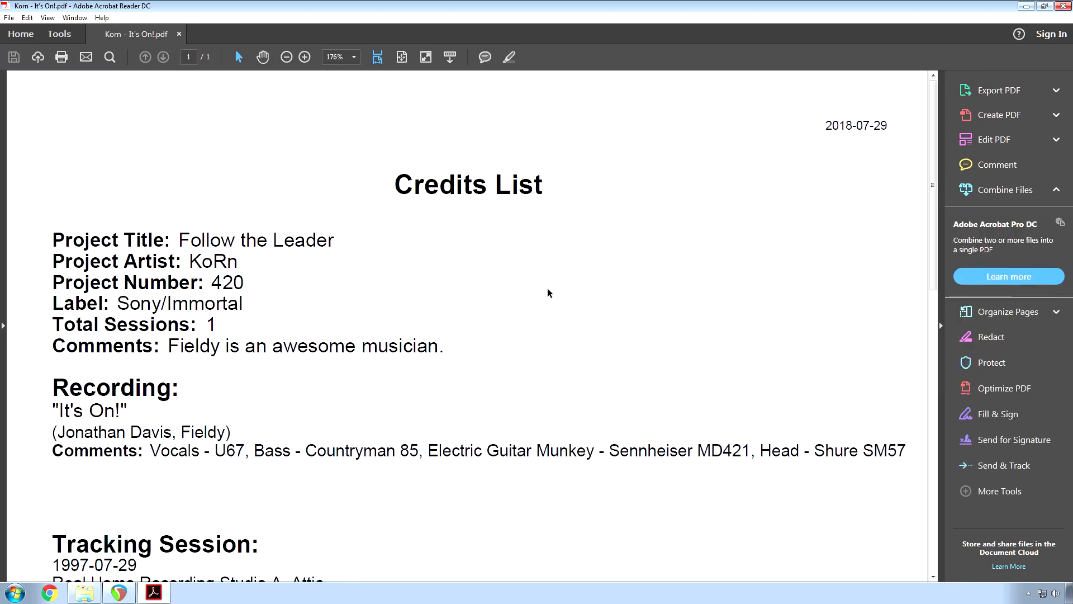
Scroll the Credits List PDF down to the tracking session credits, then return to REAPER.
scroll(548, 289, "down", 3)
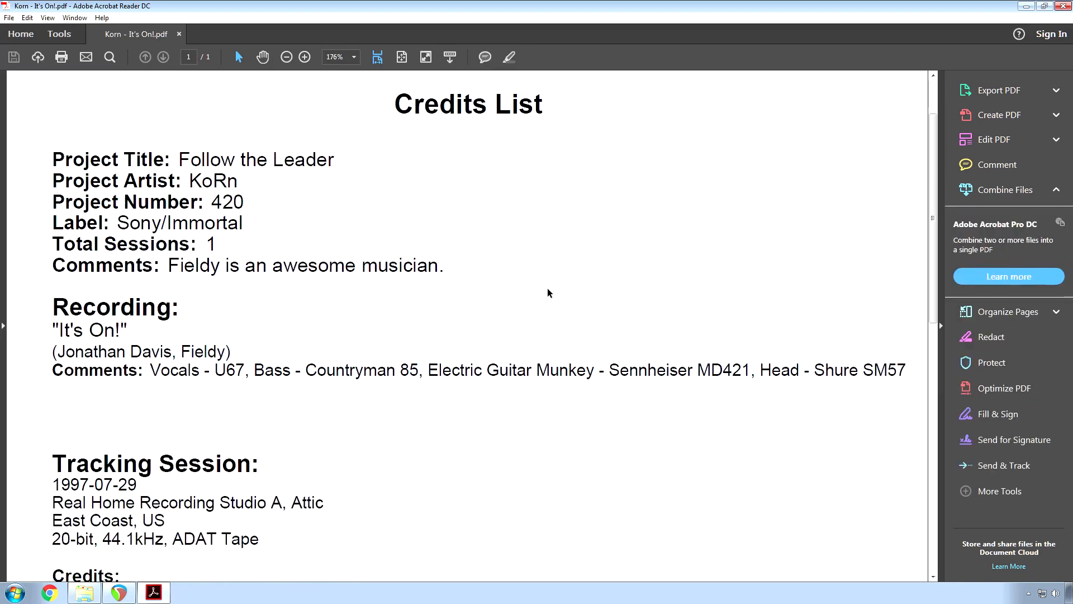
scroll(547, 289, "down", 2)
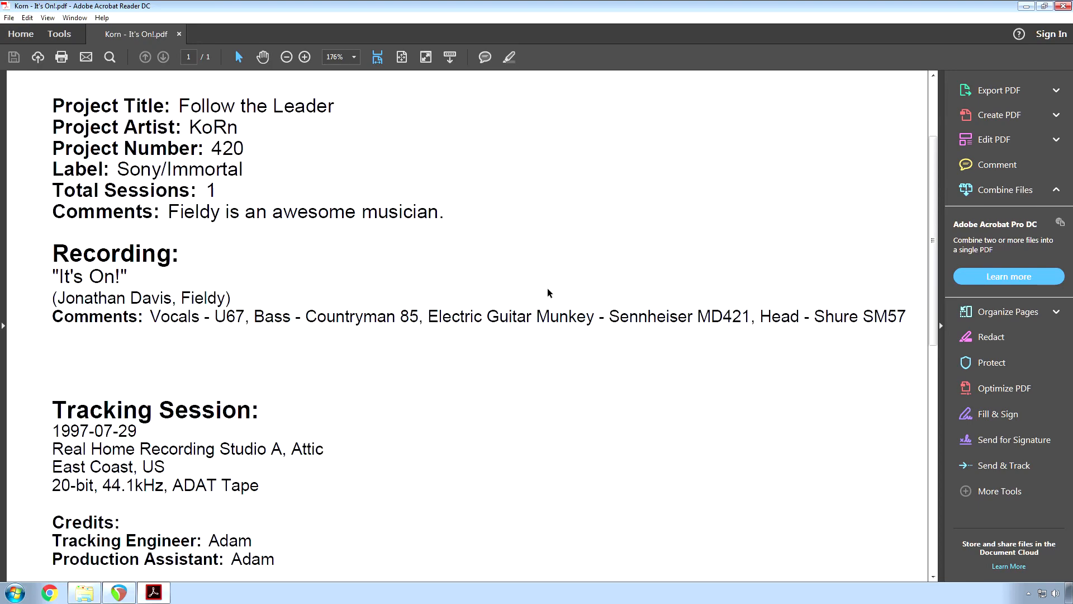
left_click(107, 596)
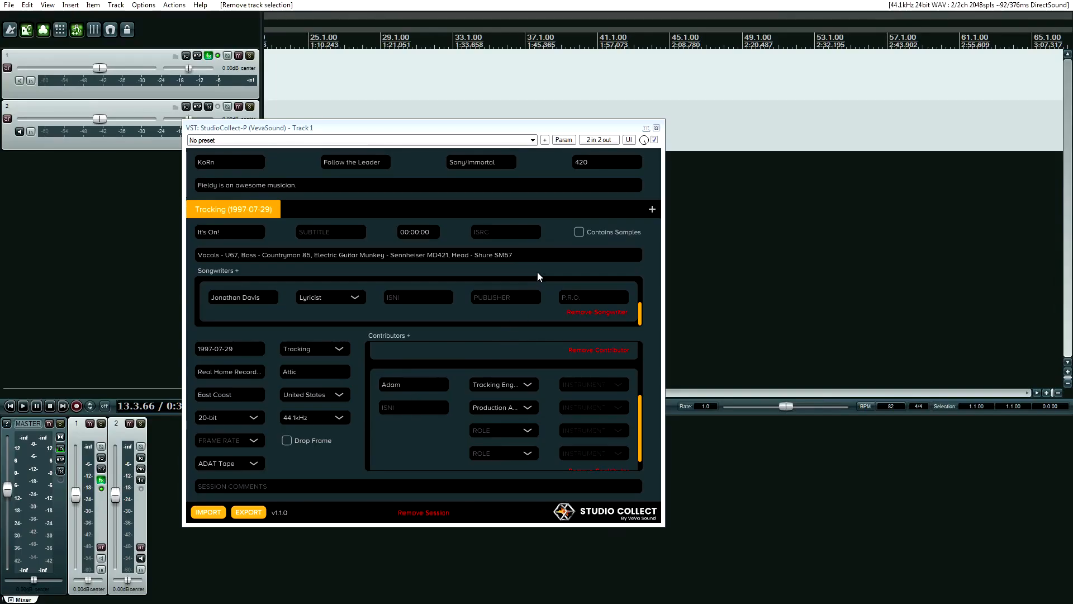
Append a long run of random filler characters to the recording comments and export again.
left_click(537, 255)
type("sdfsdsdf")
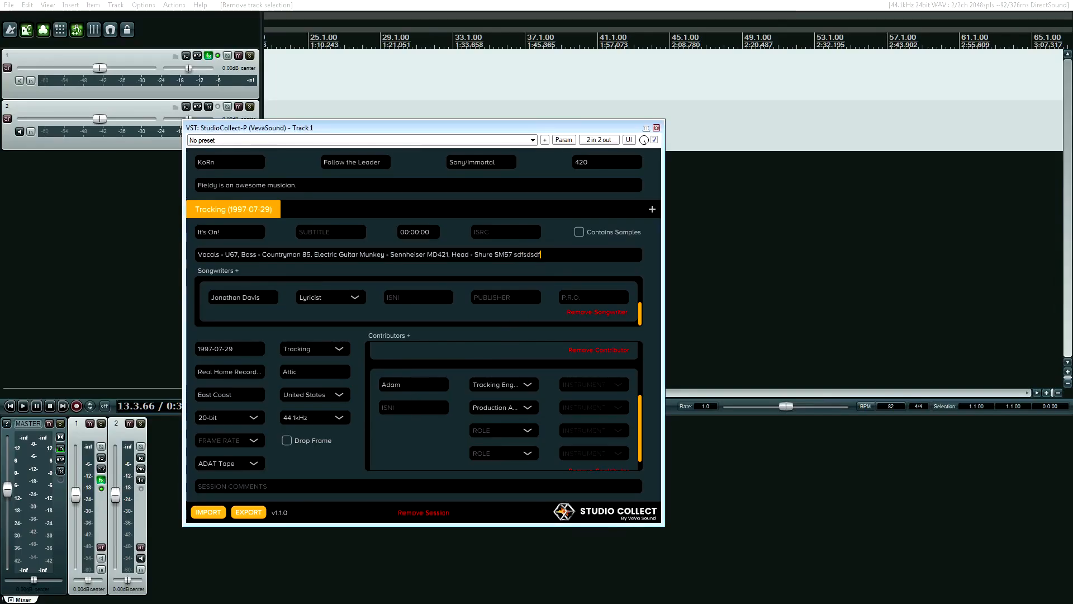
type("sdfsdfsdcfsdfssdsdffsdsdfsdfsdffdfsdf")
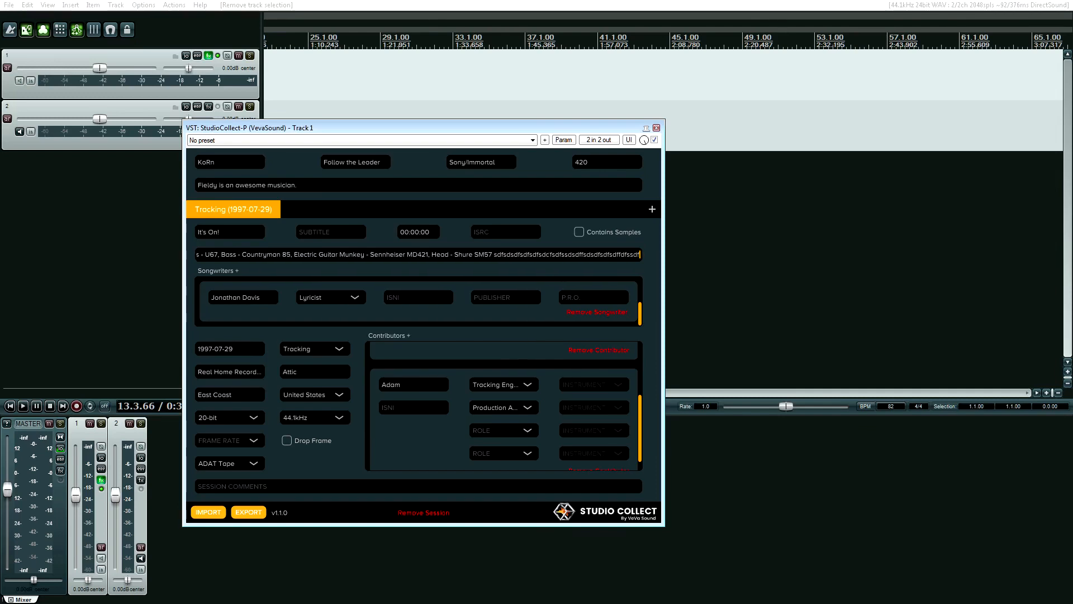
type("fsdsdfdfsdfsdfssdfdfdfsdfsdsdfsdfdfsfsd")
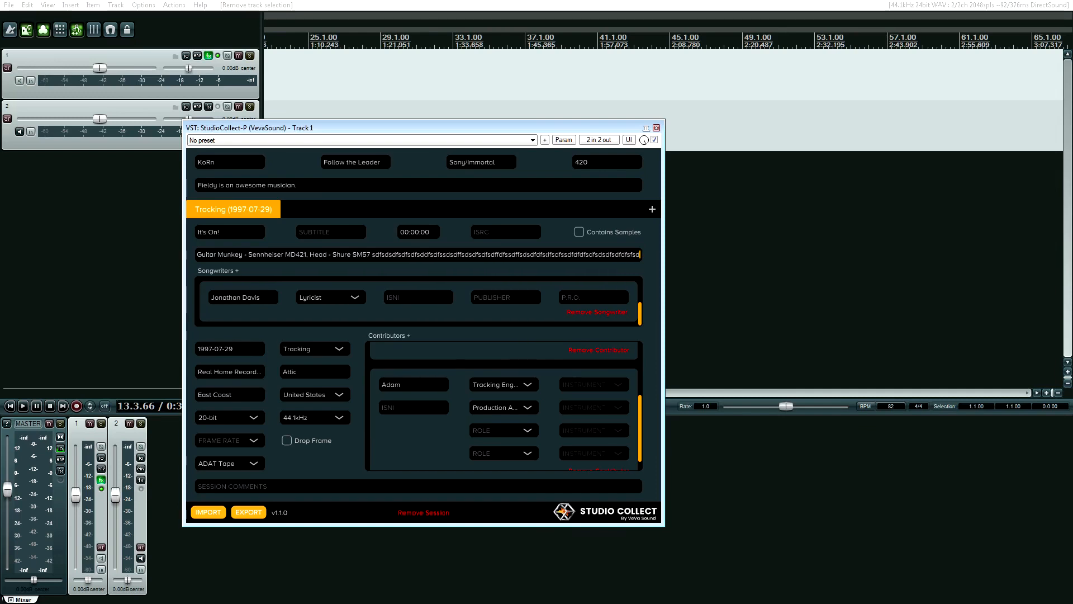
type("sdf")
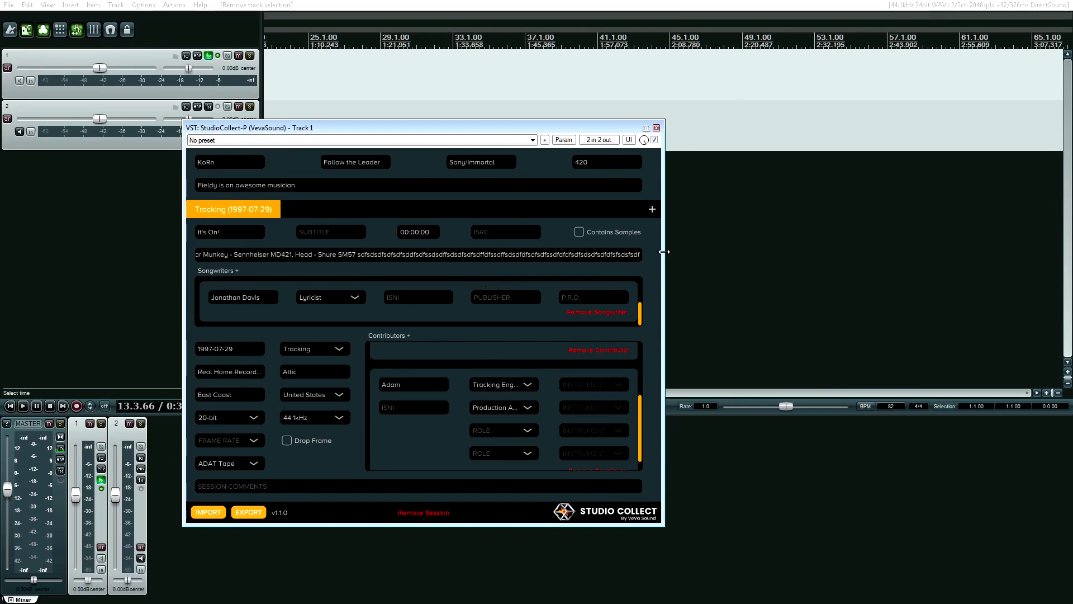
left_click(246, 513)
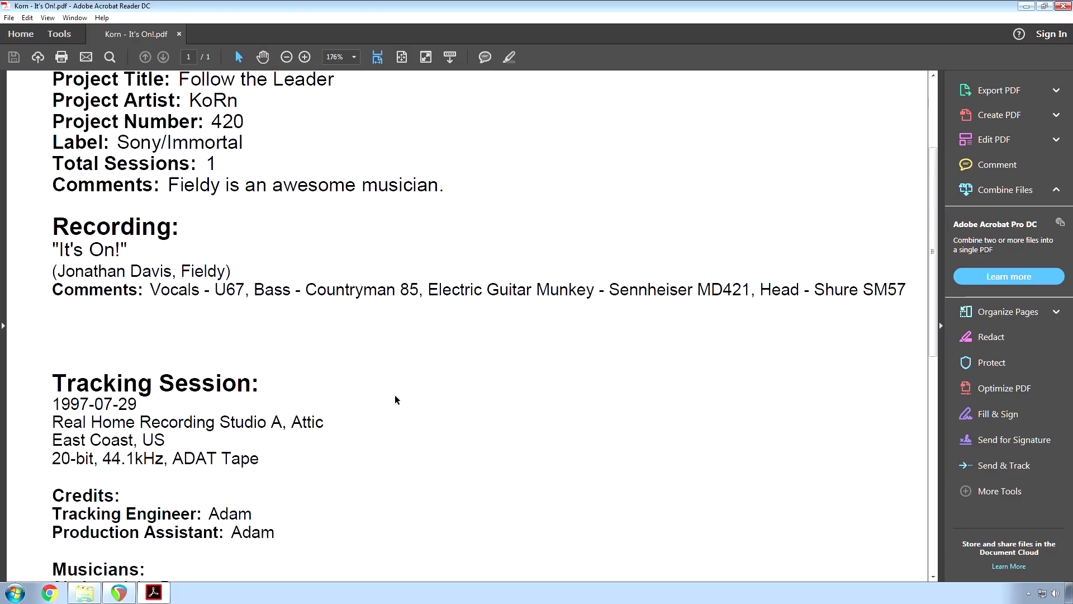
Scroll the exported PDF down to the Credits and Musicians sections.
scroll(394, 395, "down", 3)
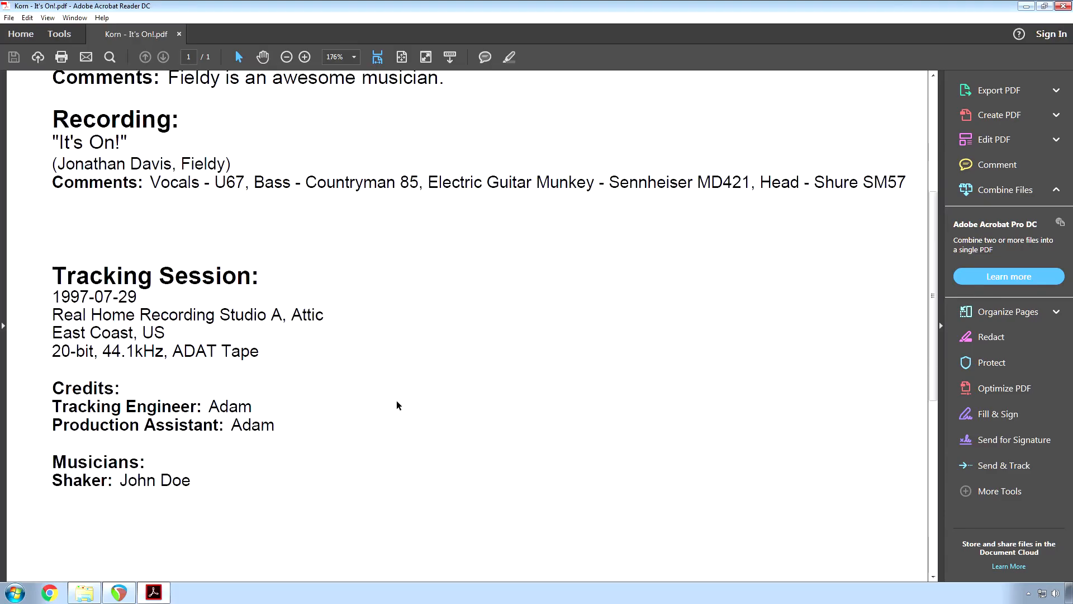
scroll(397, 400, "down", 3)
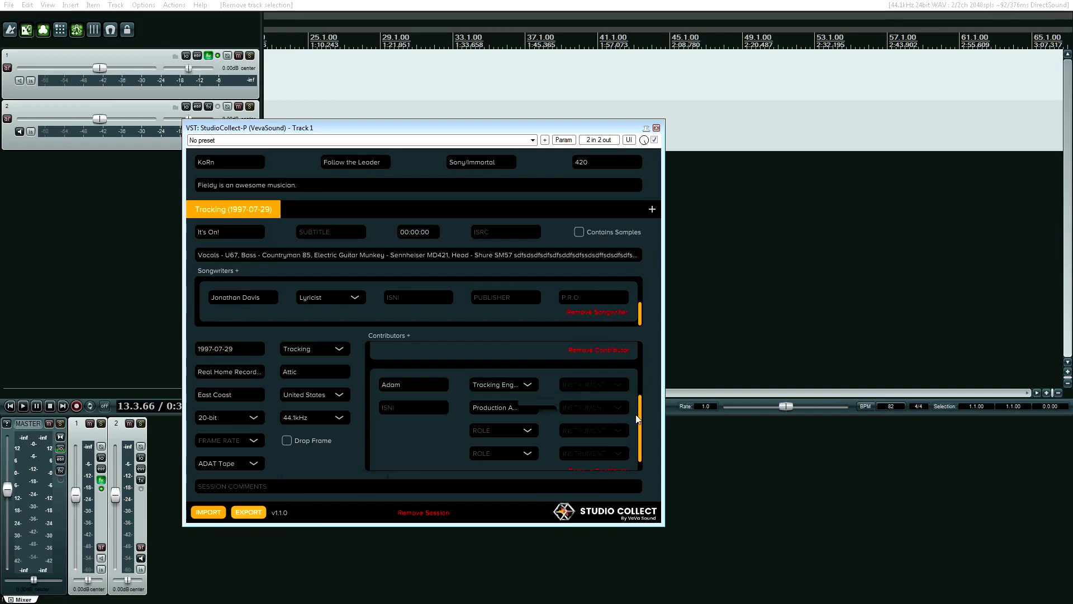
scroll(635, 414, "down", 1)
mouse_move(638, 446)
left_mouse_down()
mouse_move(639, 366)
mouse_move(631, 455)
left_mouse_up()
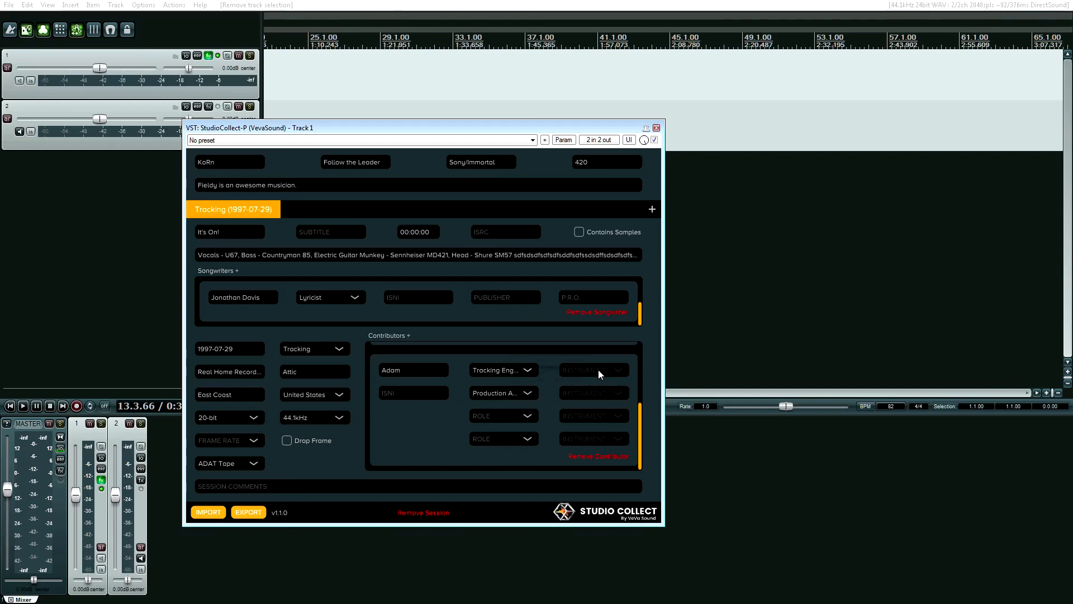
scroll(453, 403, "up", 2)
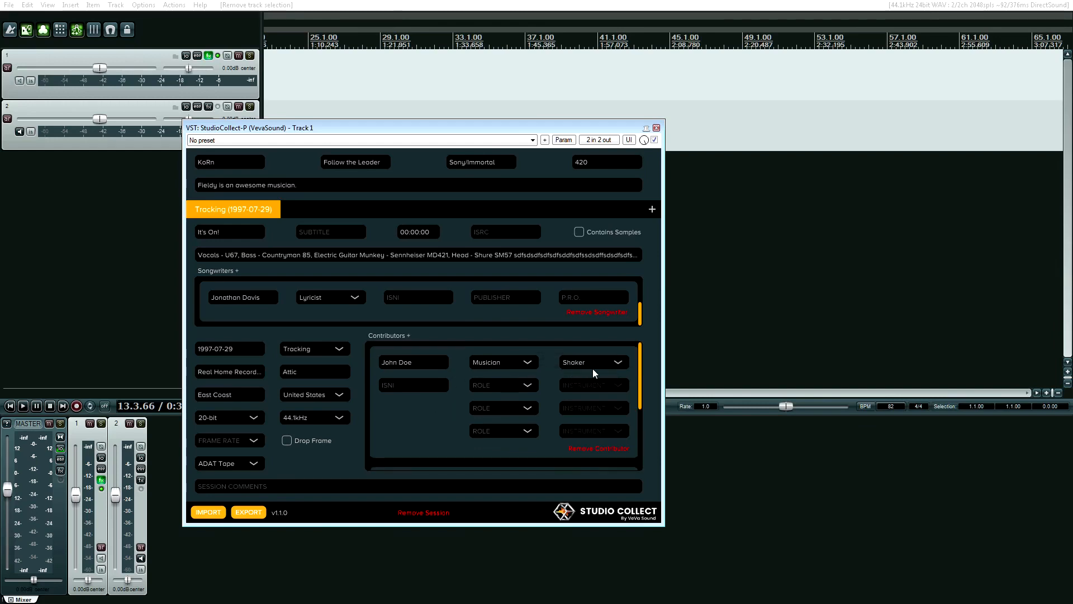
left_click(592, 370)
scroll(620, 368, "down", 5)
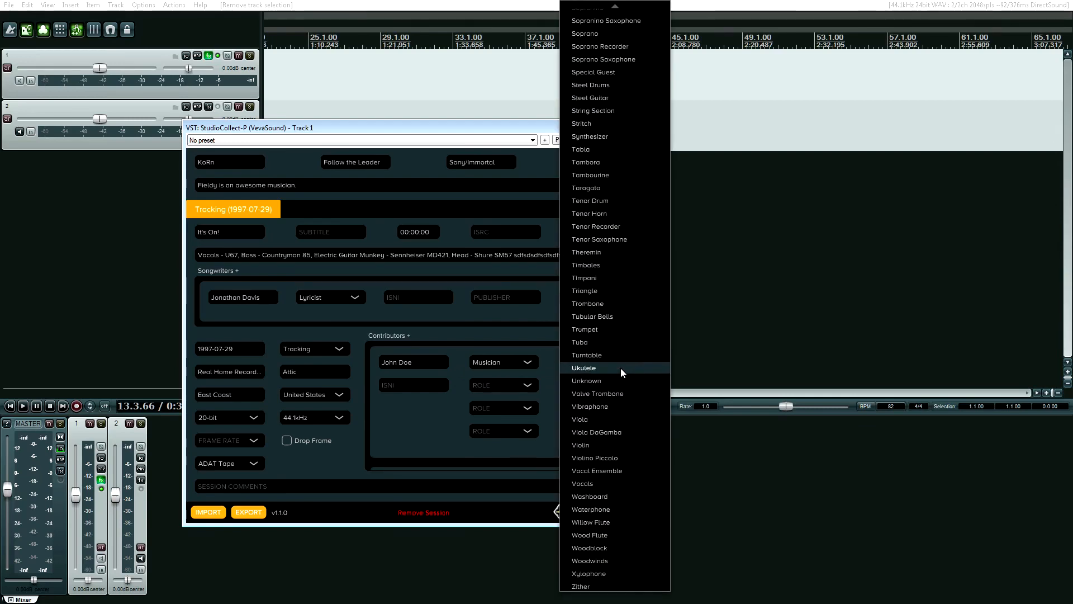
scroll(621, 368, "up", 10)
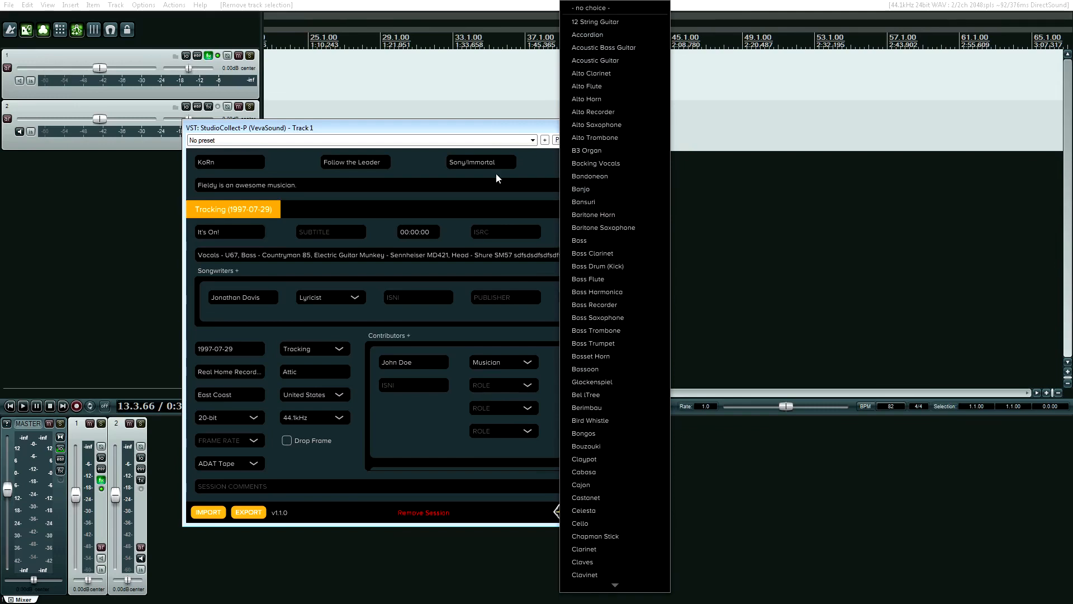
left_click(442, 135)
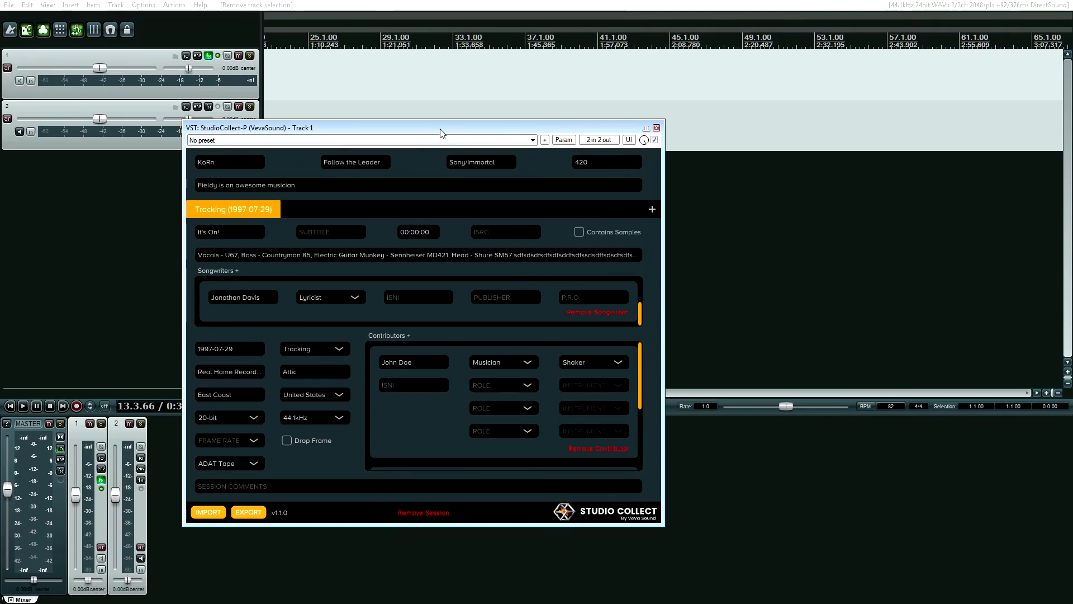